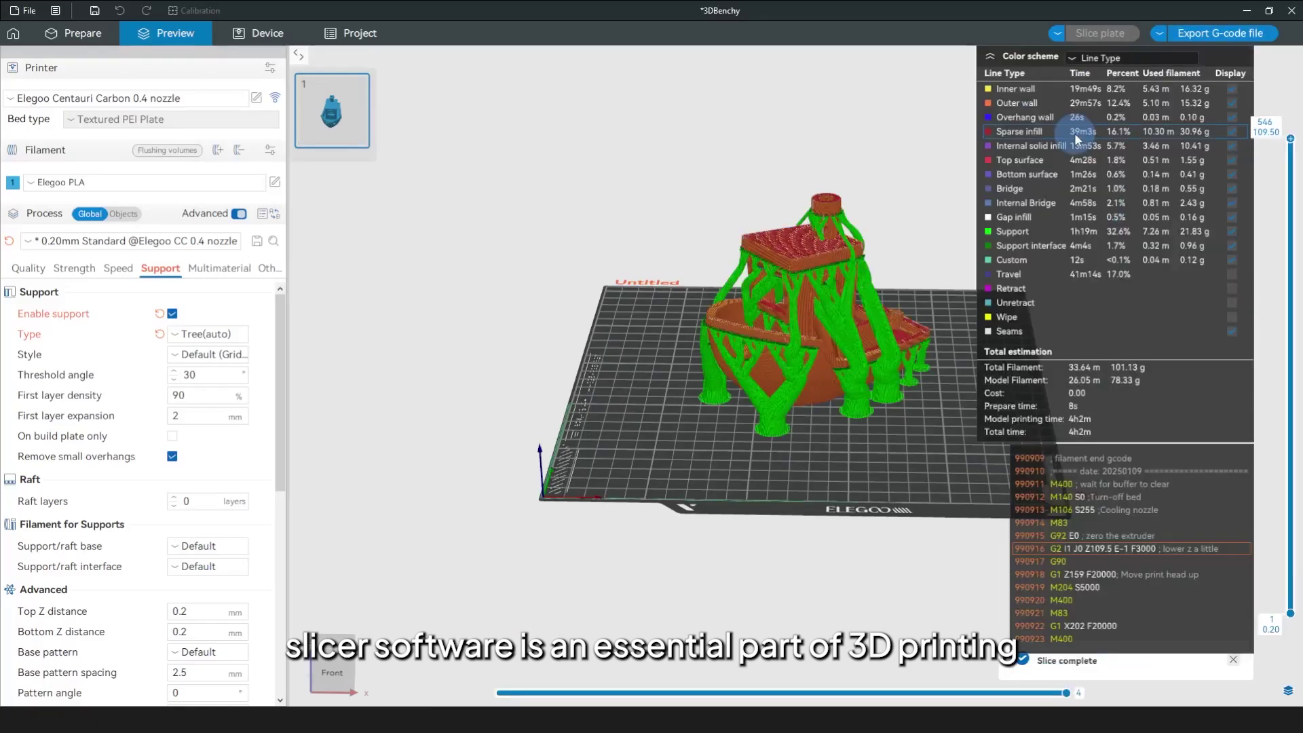
Preview the sliced Benchy up to layer 524 and save its G-code to the Desktop.
{"action": "left_click_drag", "start_coordinate": [695, 461], "coordinate": [667, 440]}
{"action": "left_click_drag", "start_coordinate": [1290, 139], "coordinate": [1299, 112]}
{"action": "left_click", "coordinate": [1224, 34]}
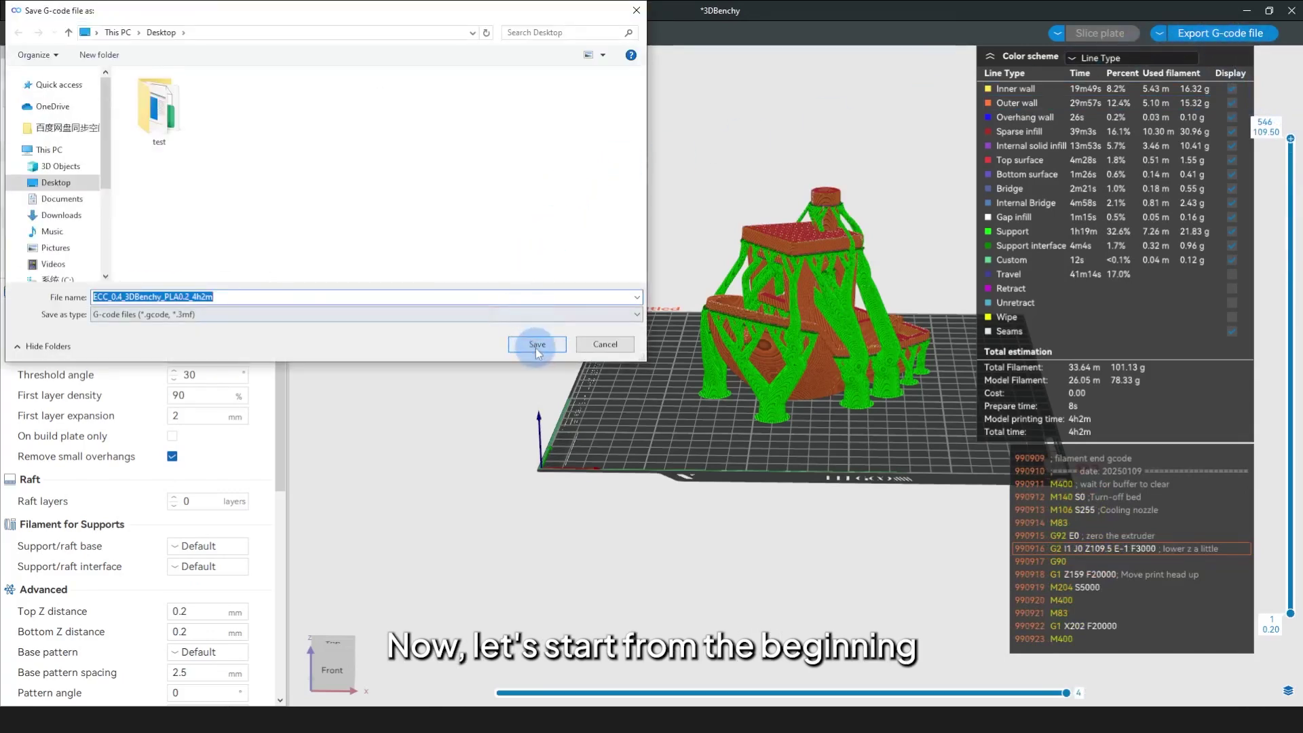
{"action": "left_click", "coordinate": [536, 345]}
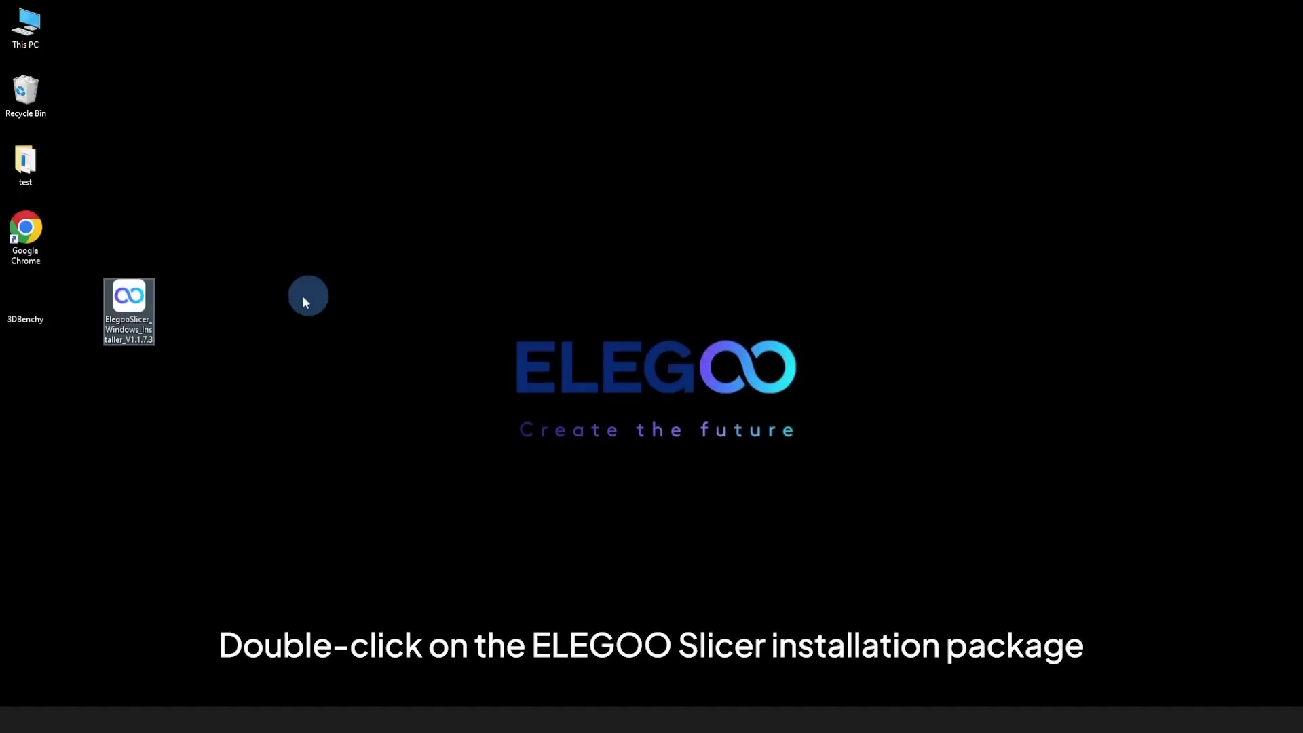
Launch the ElegooSlicer 1.1.7.3 installer and accept the license agreement.
{"action": "double_click", "coordinate": [137, 307]}
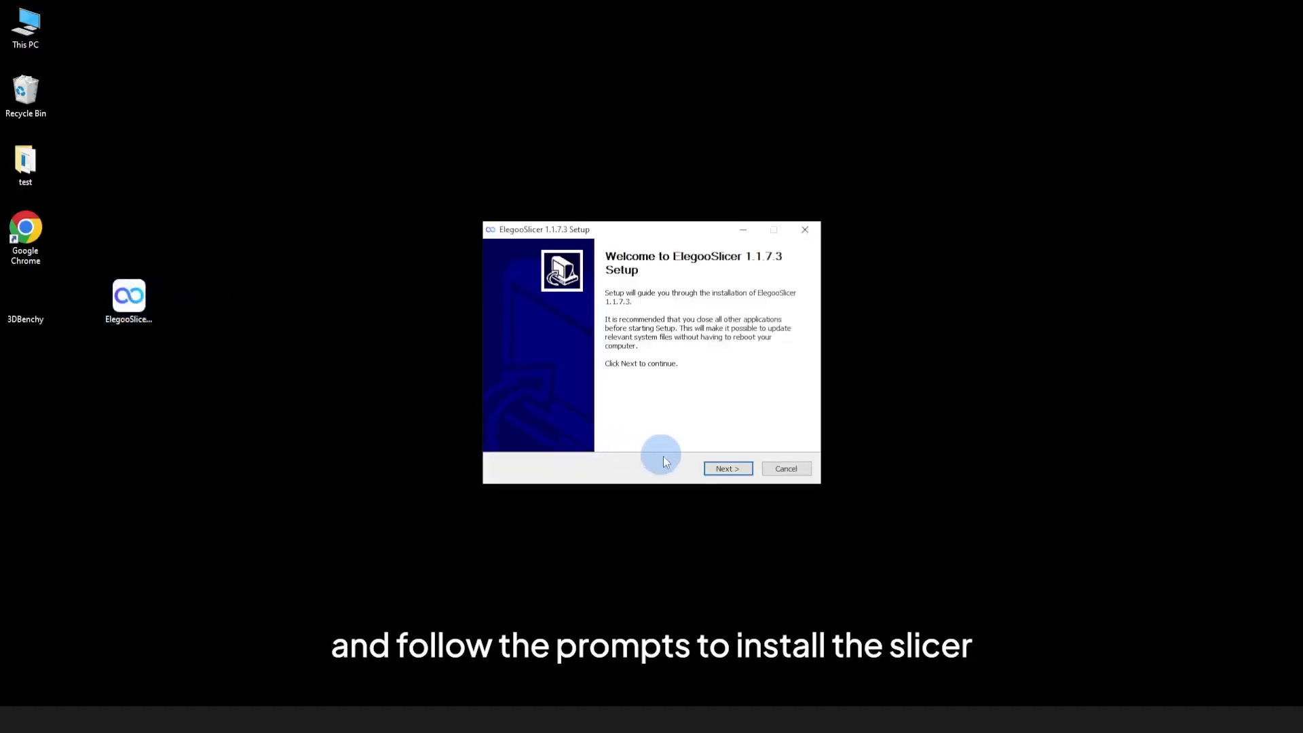
{"action": "left_click", "coordinate": [721, 468]}
{"action": "left_click", "coordinate": [797, 327]}
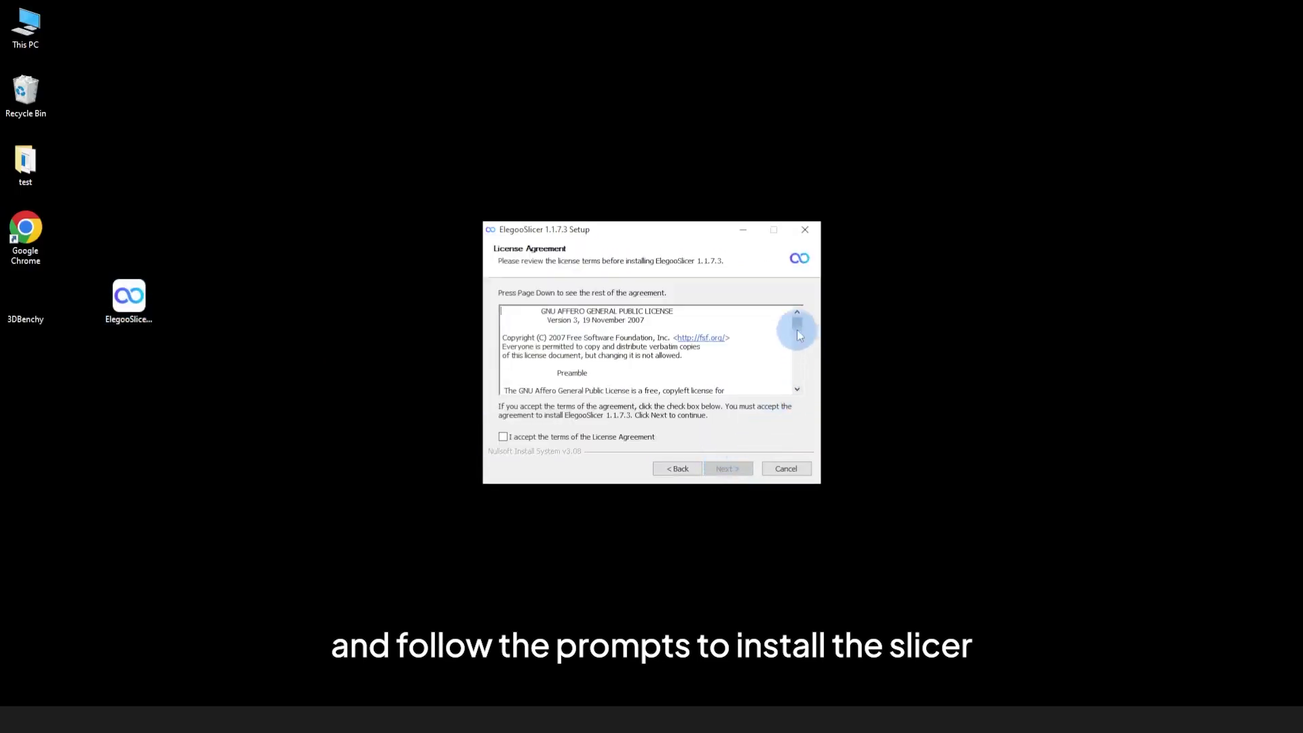
{"action": "left_click_drag", "start_coordinate": [797, 328], "coordinate": [807, 387]}
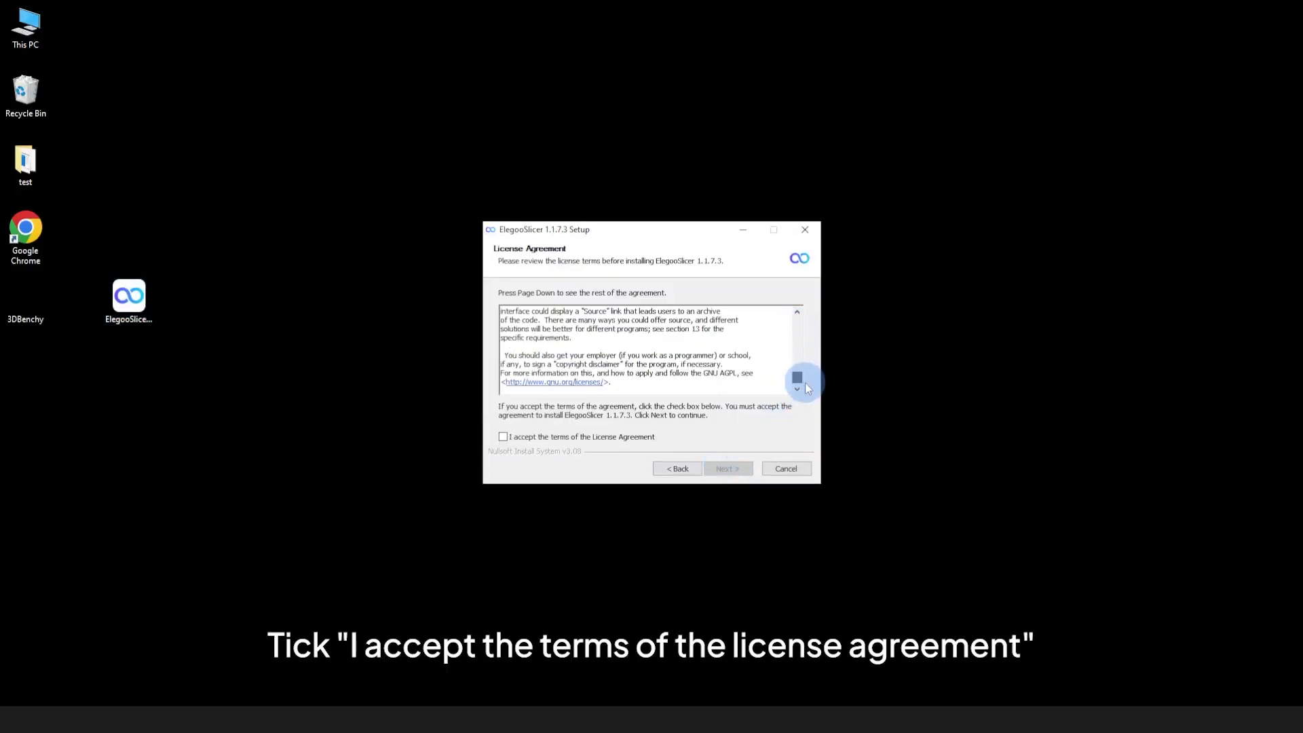
{"action": "left_click", "coordinate": [503, 437]}
Install with the default folder and Start Menu folder, then launch ElegooSlicer.
{"action": "left_click", "coordinate": [724, 469]}
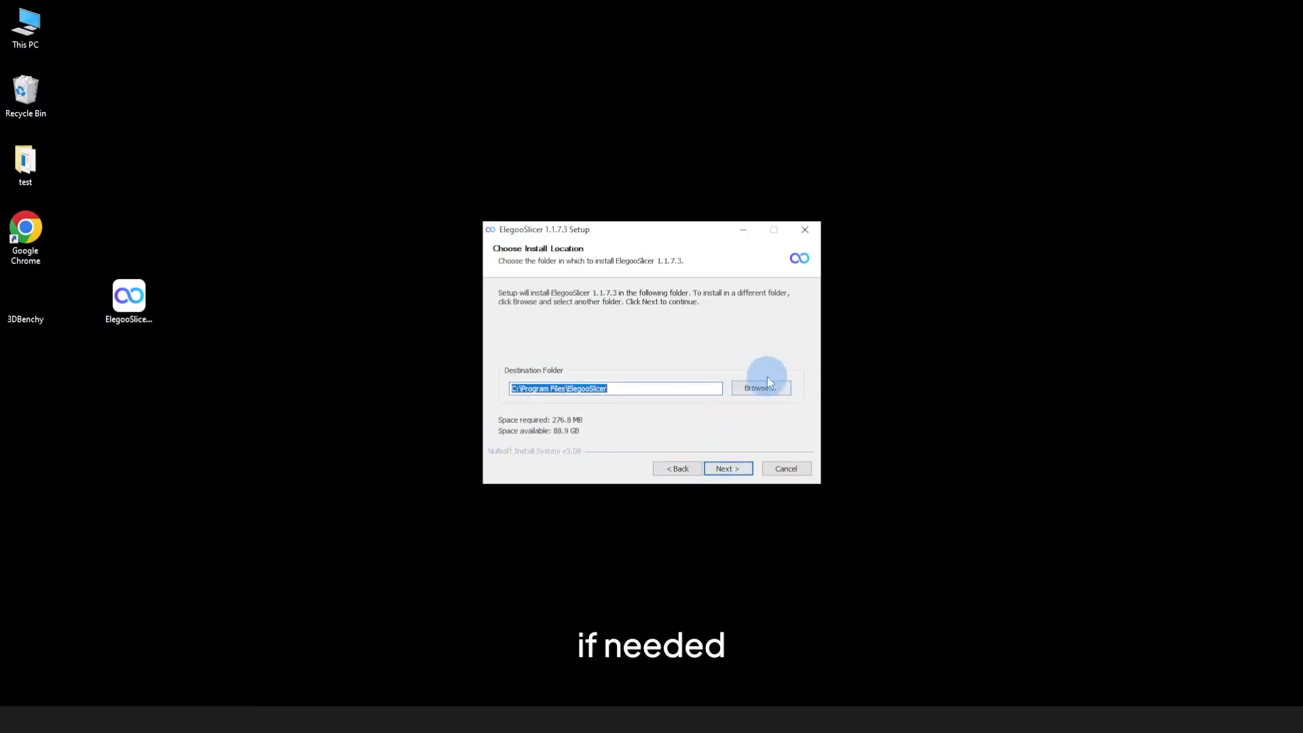
{"action": "left_click", "coordinate": [732, 469]}
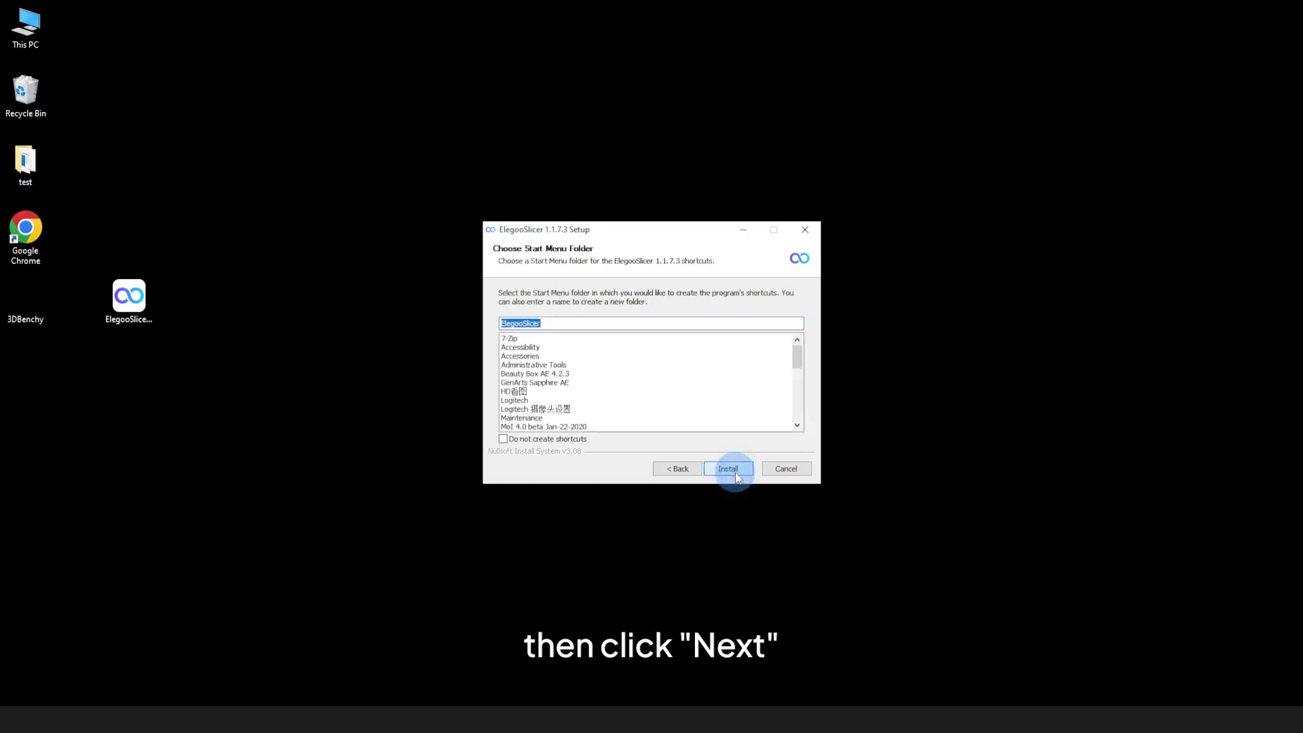
{"action": "left_click", "coordinate": [735, 476]}
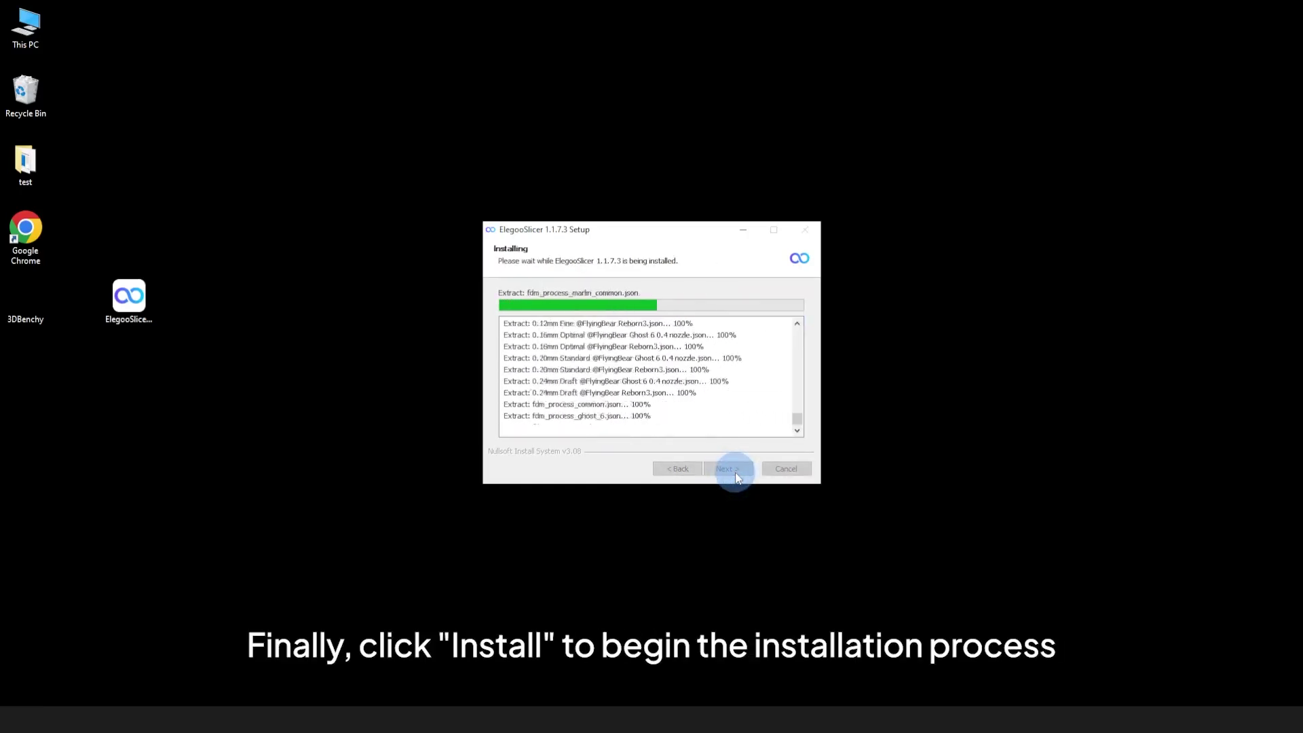
{"action": "left_click", "coordinate": [737, 474]}
{"action": "left_click", "coordinate": [737, 475]}
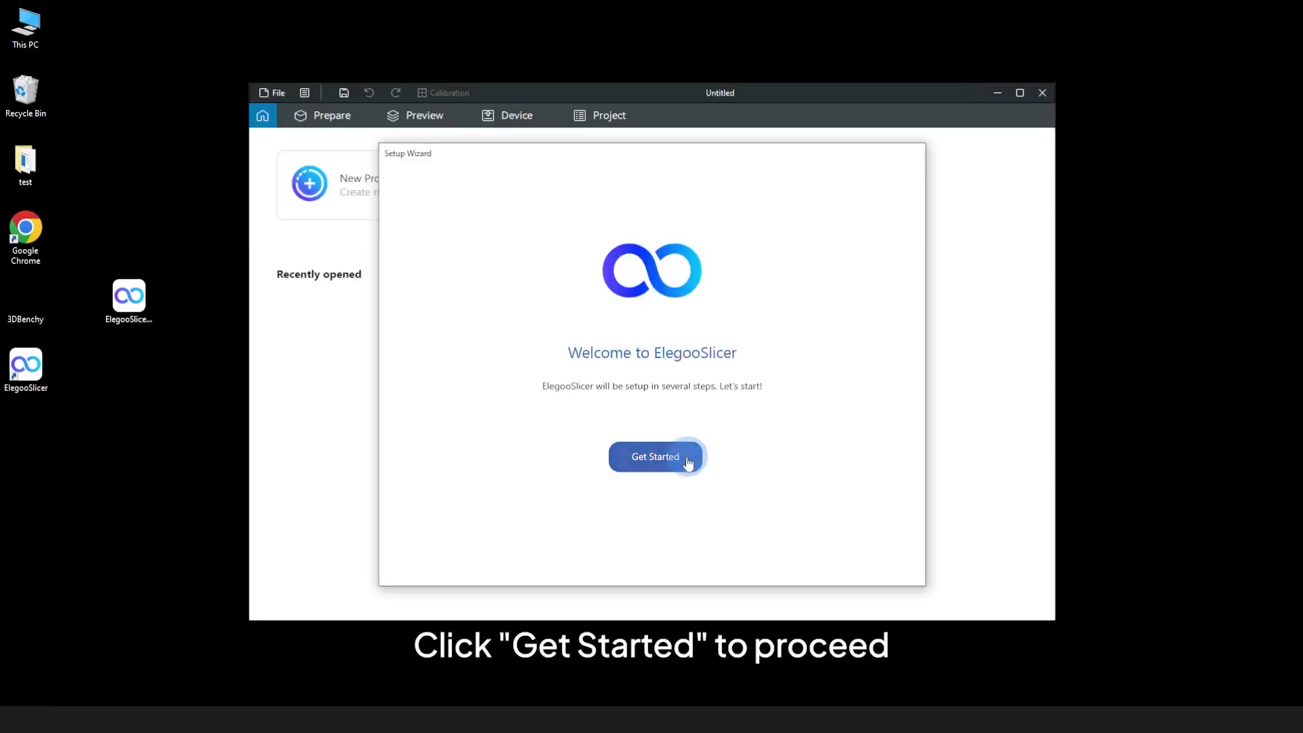
Start the setup wizard and choose North America as the region.
{"action": "left_click", "coordinate": [686, 459]}
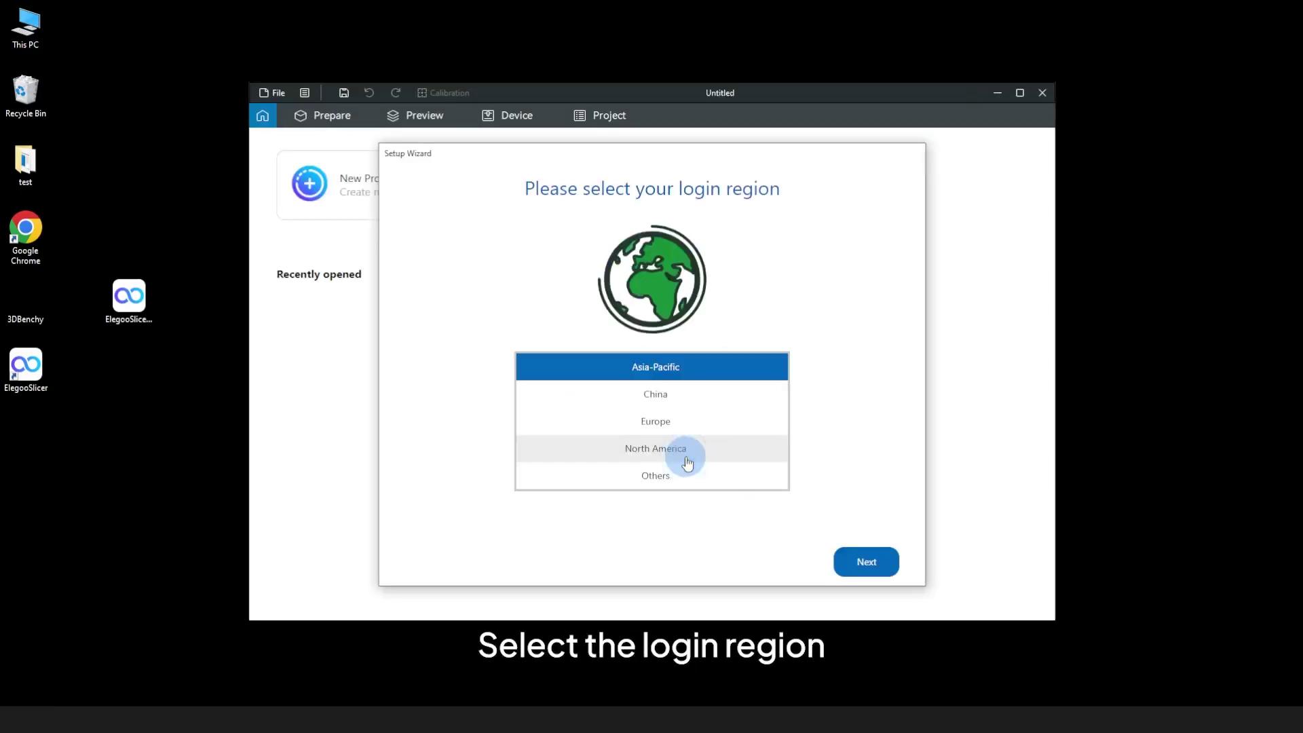
{"action": "left_click", "coordinate": [688, 462]}
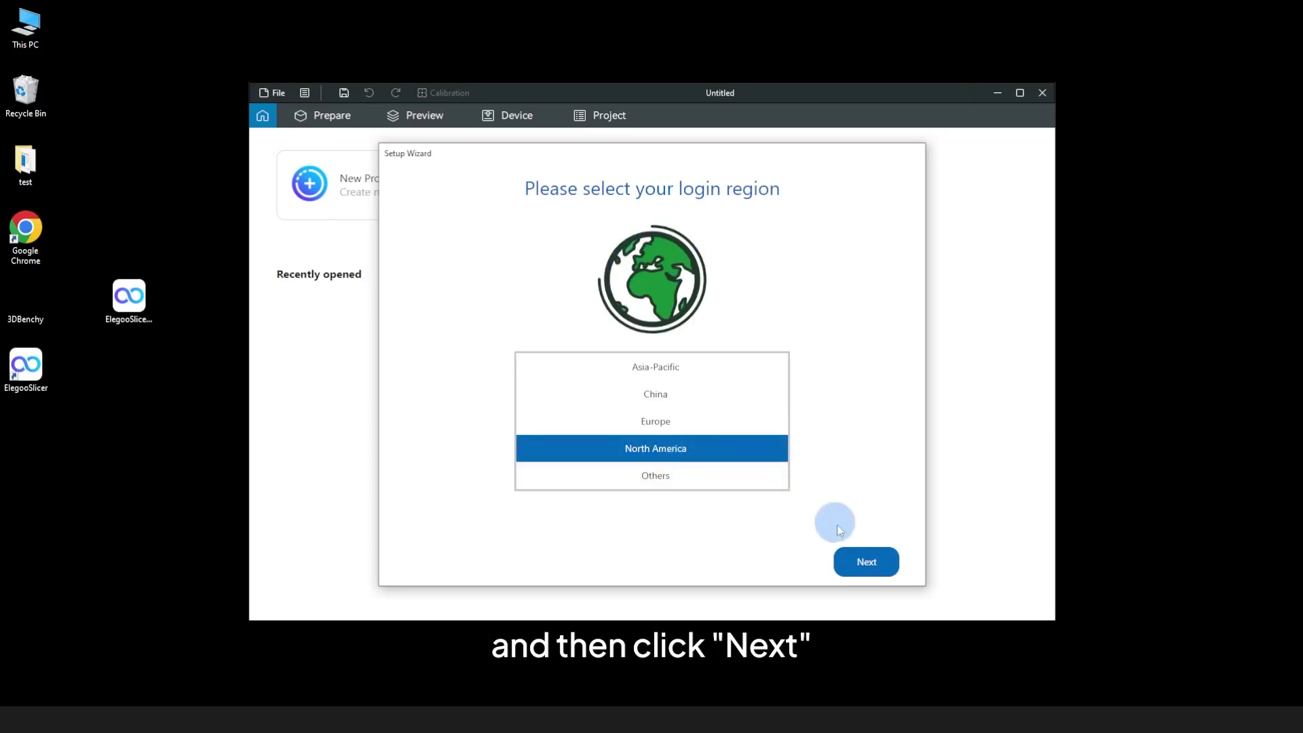
{"action": "left_click", "coordinate": [868, 565]}
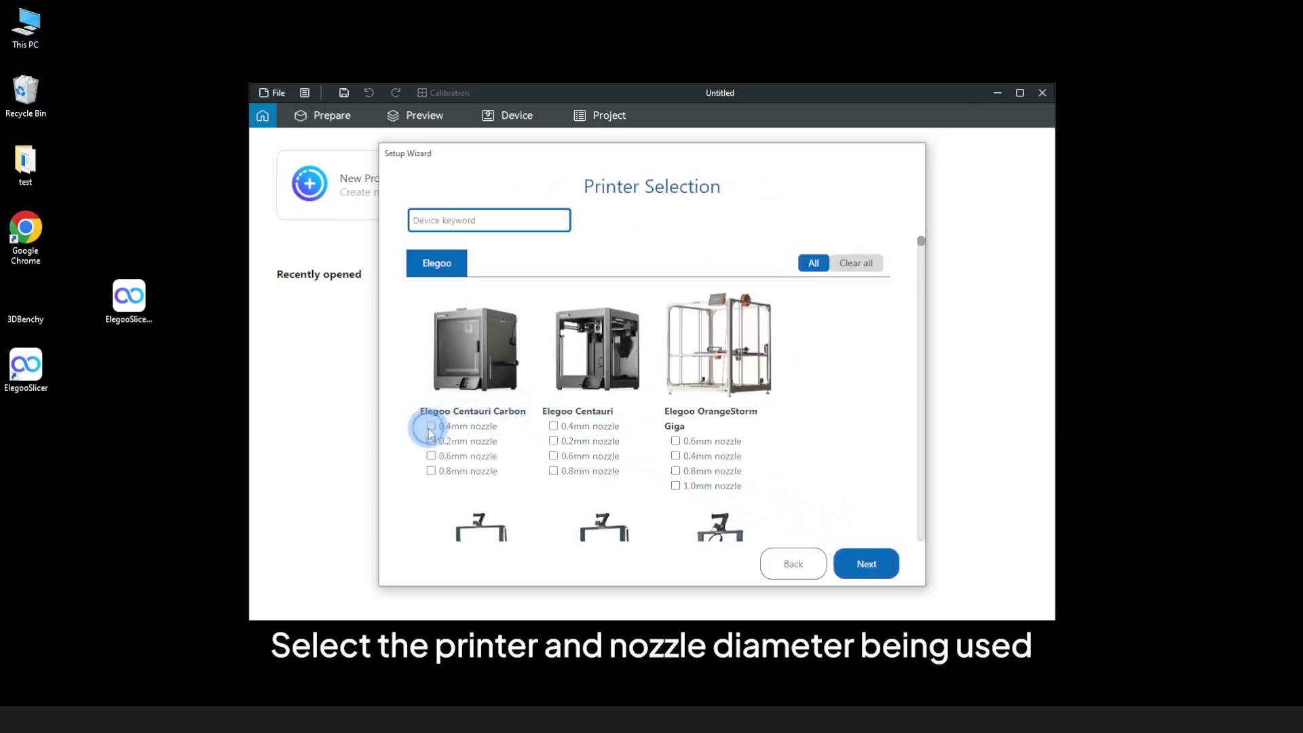
Select the Centauri Carbon 0.4mm nozzle printer and finish with the default Elegoo filaments.
{"action": "scroll", "coordinate": [431, 434], "scroll_direction": "down", "scroll_amount": 5}
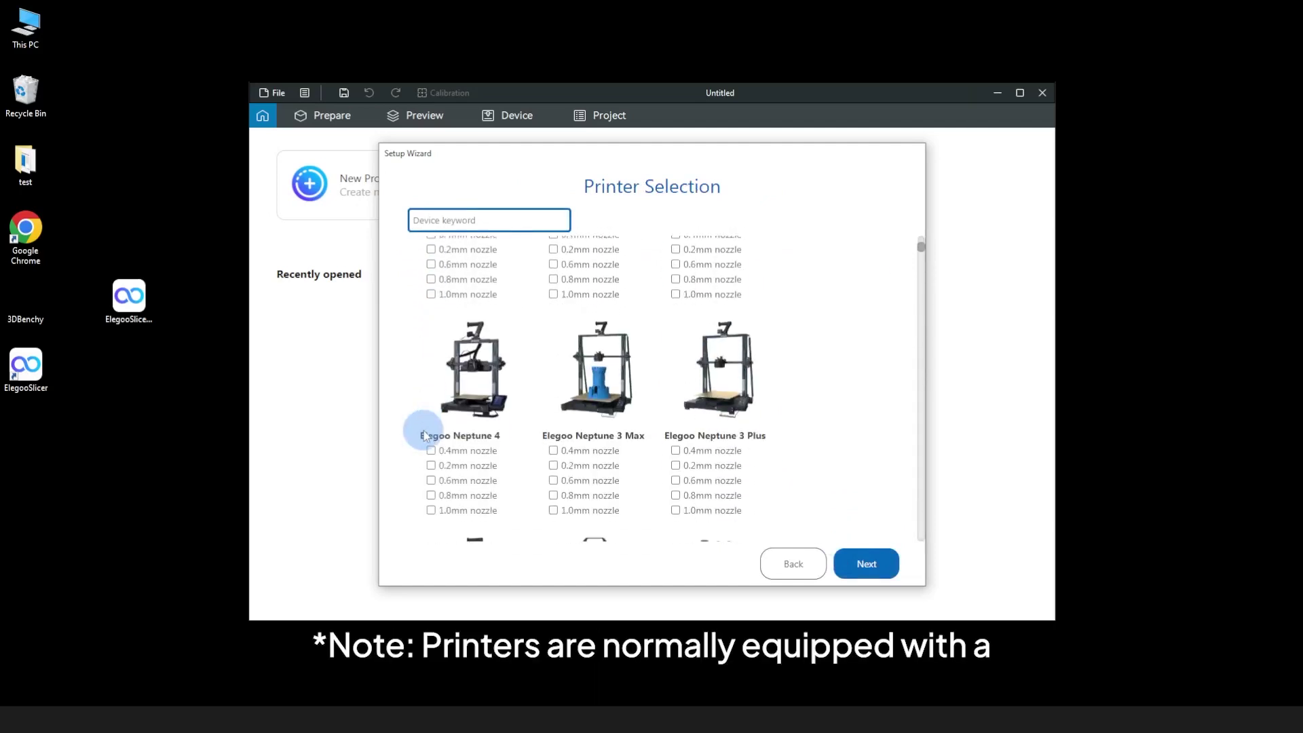
{"action": "scroll", "coordinate": [425, 434], "scroll_direction": "down", "scroll_amount": 5}
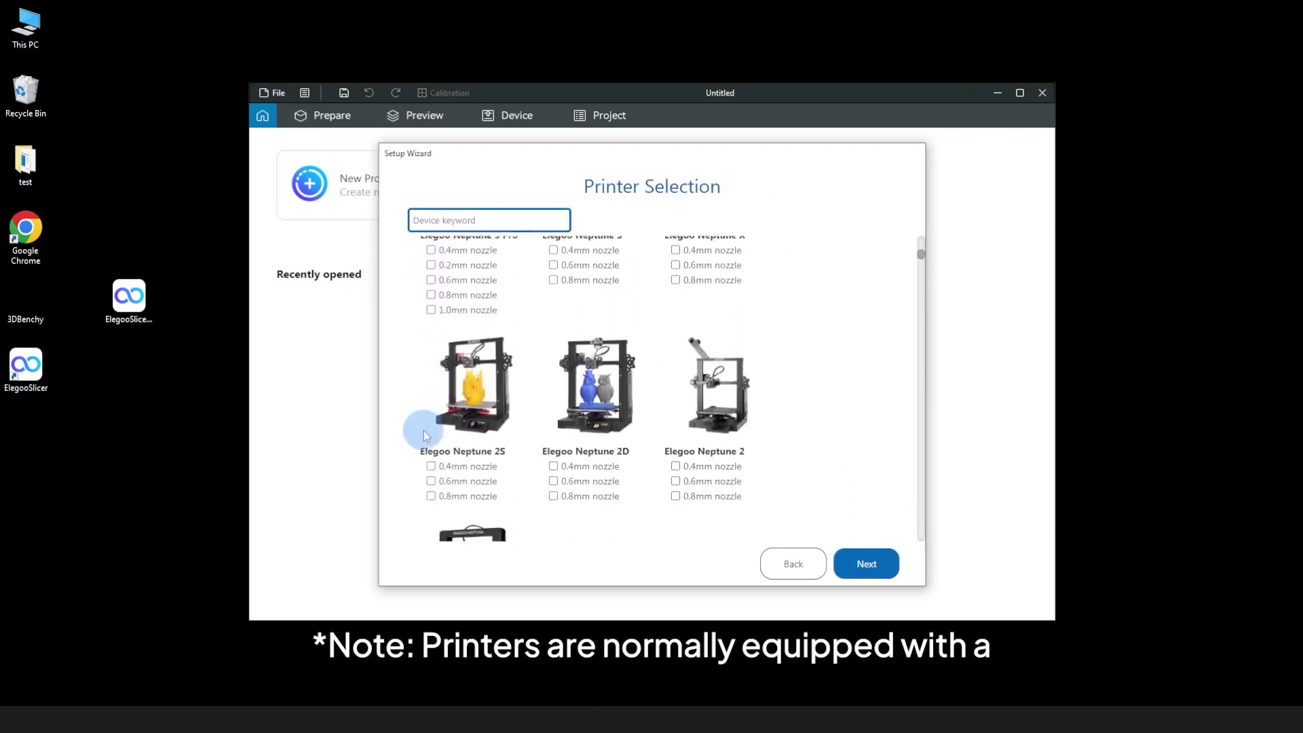
{"action": "scroll", "coordinate": [425, 436], "scroll_direction": "up", "scroll_amount": 5}
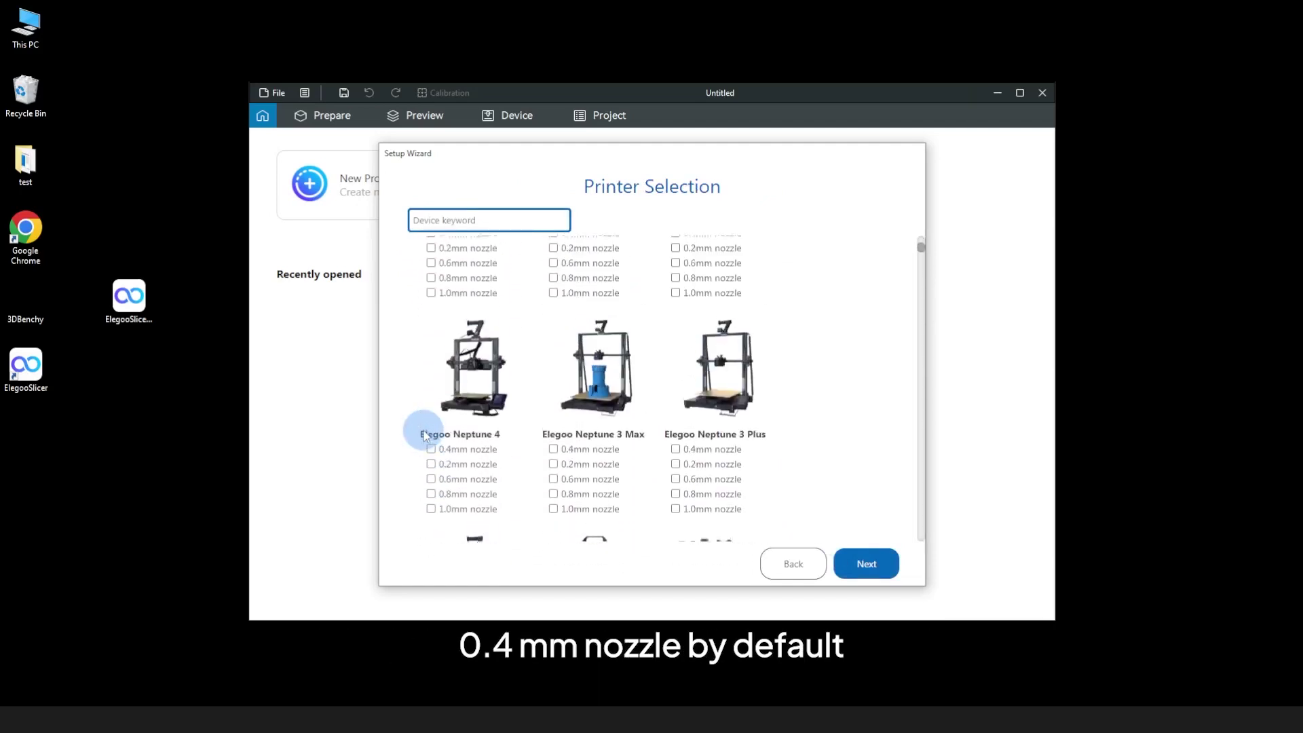
{"action": "scroll", "coordinate": [425, 435], "scroll_direction": "up", "scroll_amount": 5}
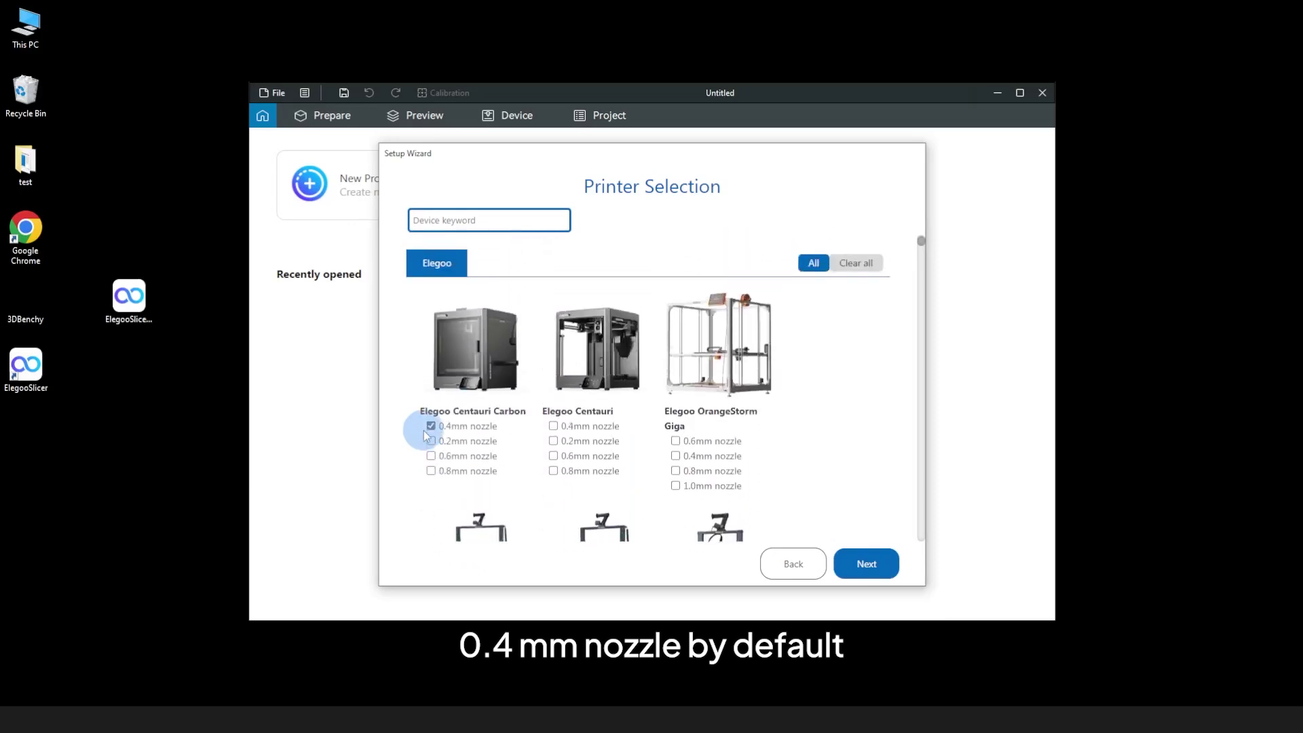
{"action": "left_click", "coordinate": [865, 562]}
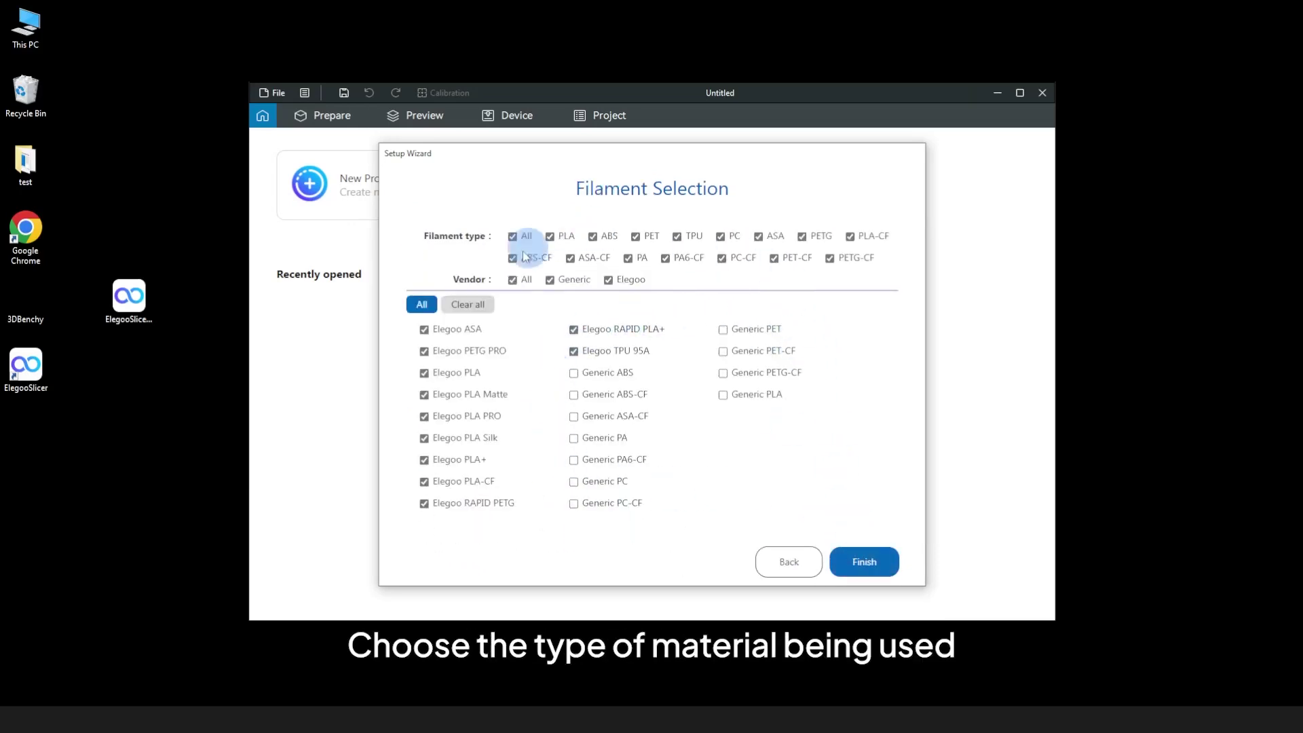
{"action": "left_click", "coordinate": [876, 558]}
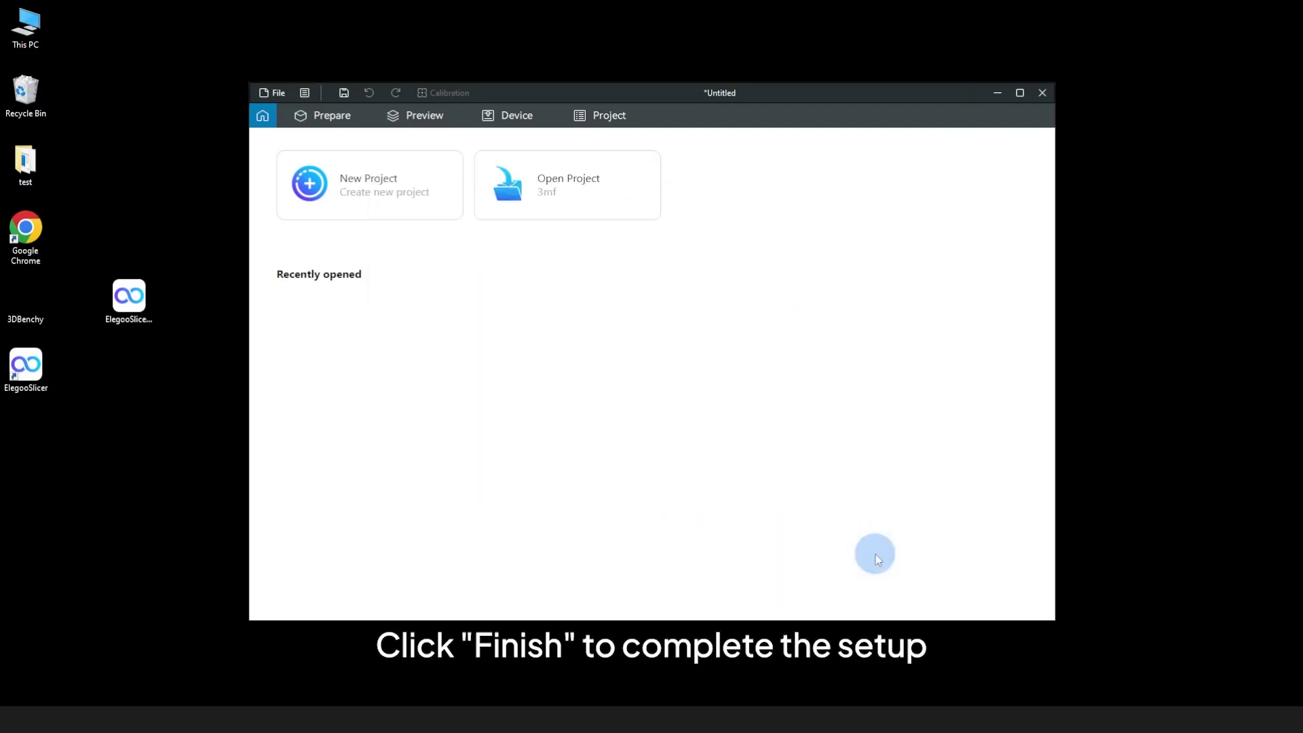
Maximize the slicer window and dismiss the 1.1.8.2 update notice.
{"action": "left_click", "coordinate": [1018, 92]}
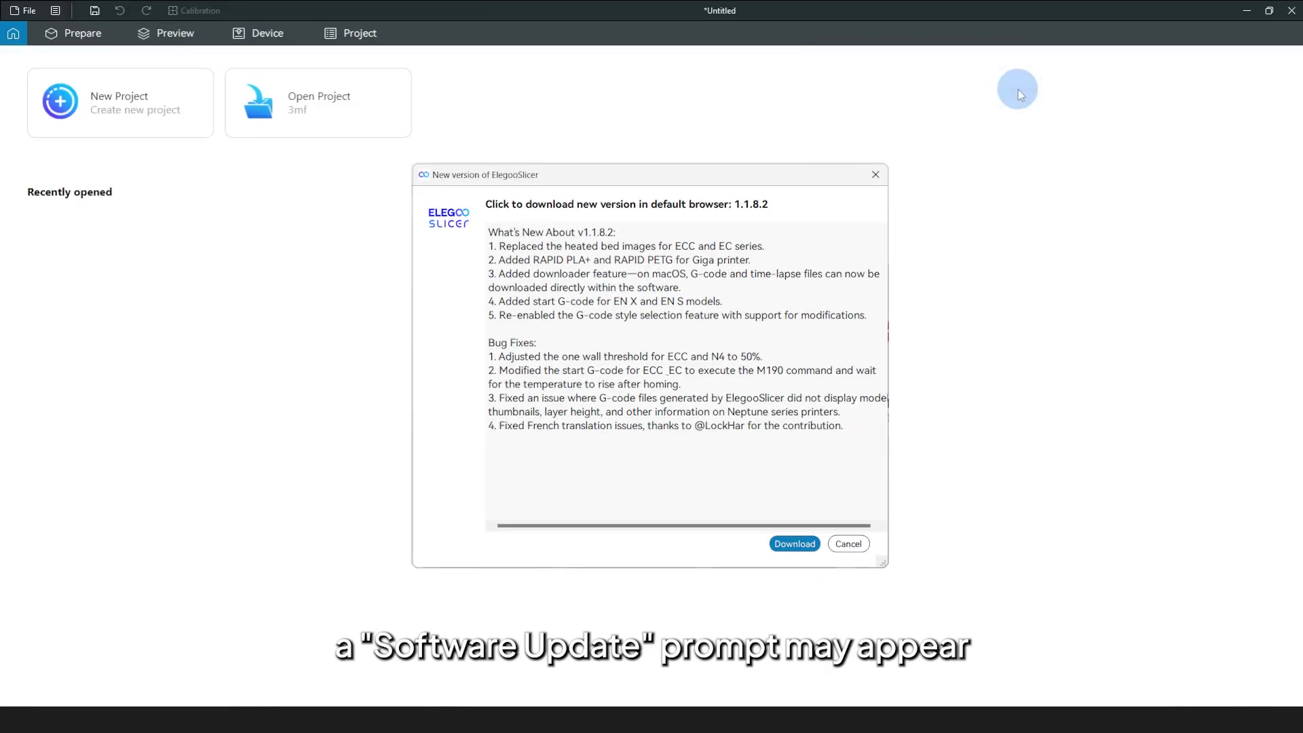
{"action": "key", "text": "Escape"}
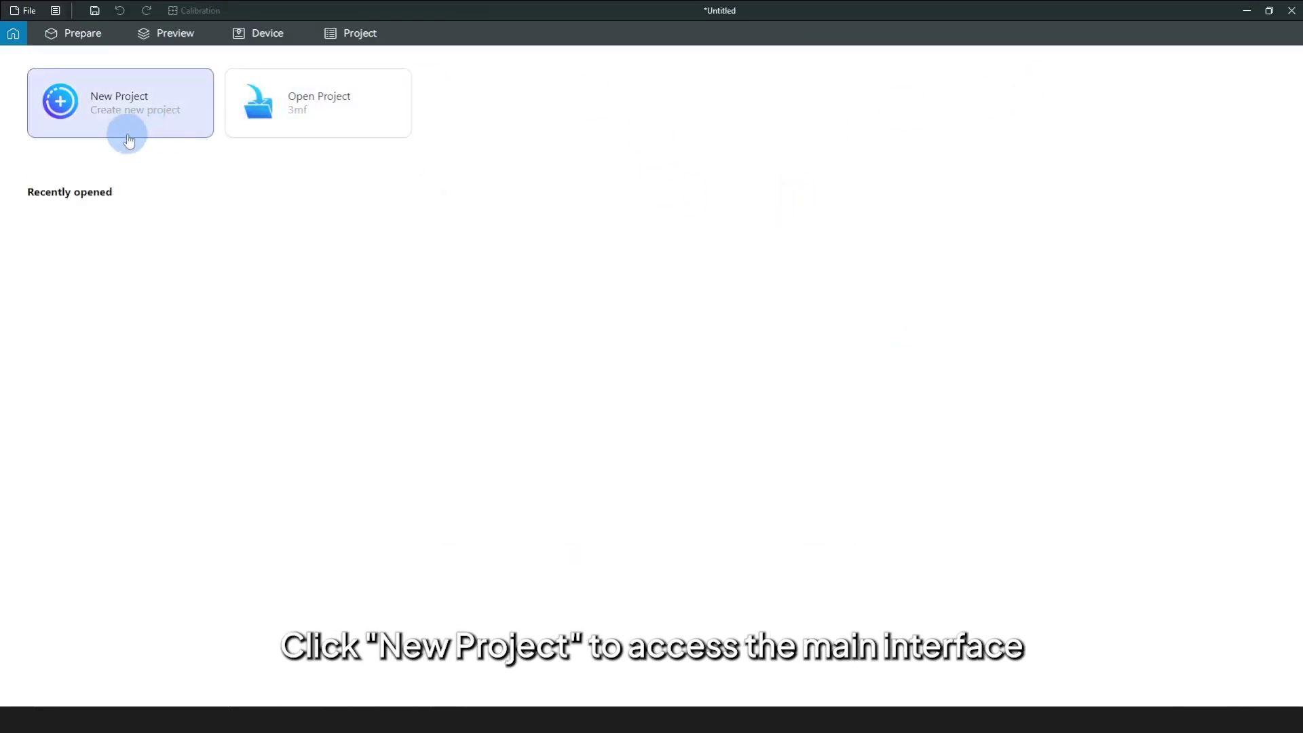
Start a new project, add the Neptune 4 Pro 0.4mm preset, and reselect Centauri Carbon 0.4 nozzle.
{"action": "left_click", "coordinate": [128, 133]}
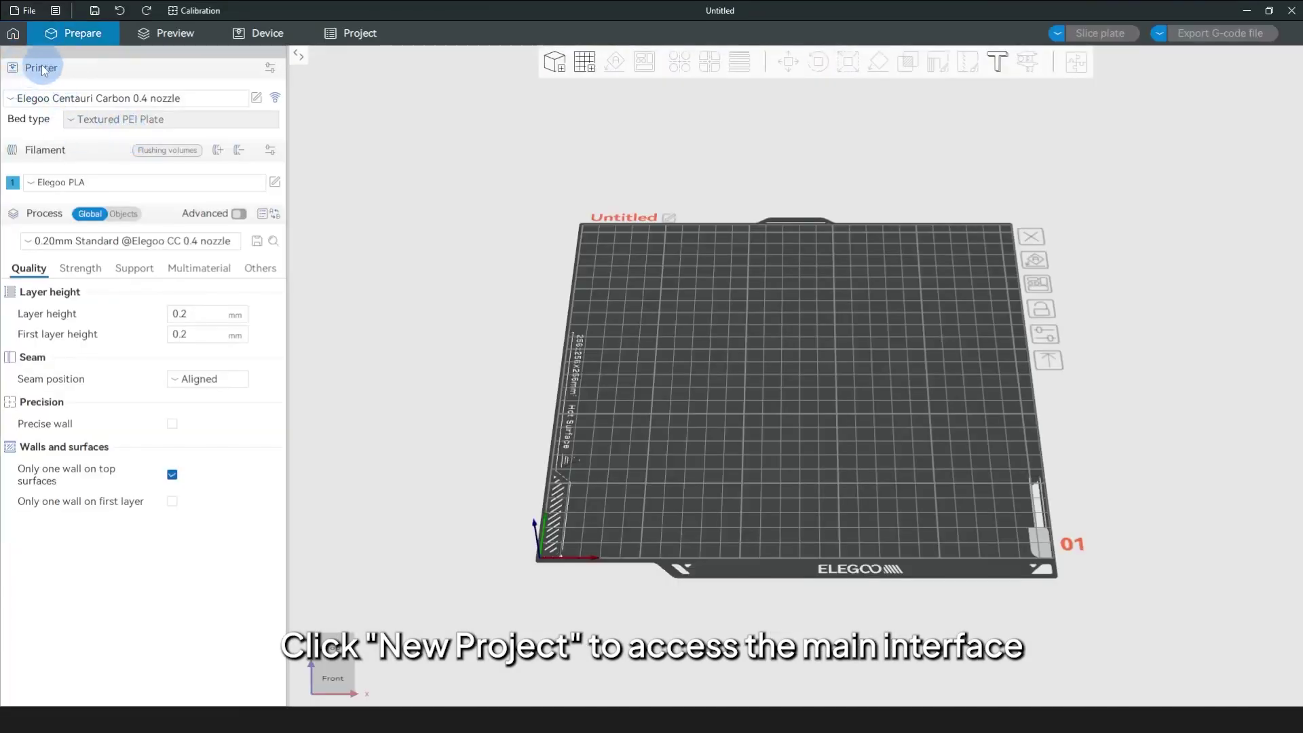
{"action": "left_click", "coordinate": [52, 99]}
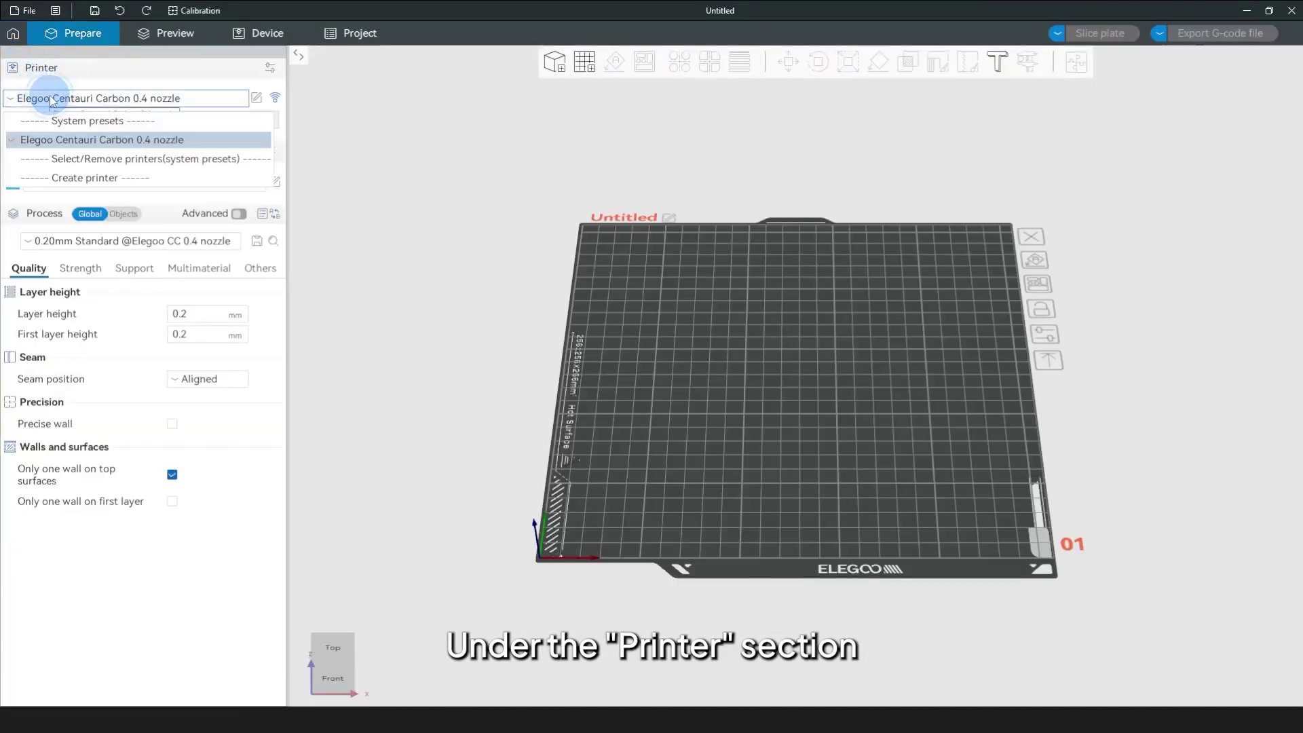
{"action": "left_click", "coordinate": [80, 161]}
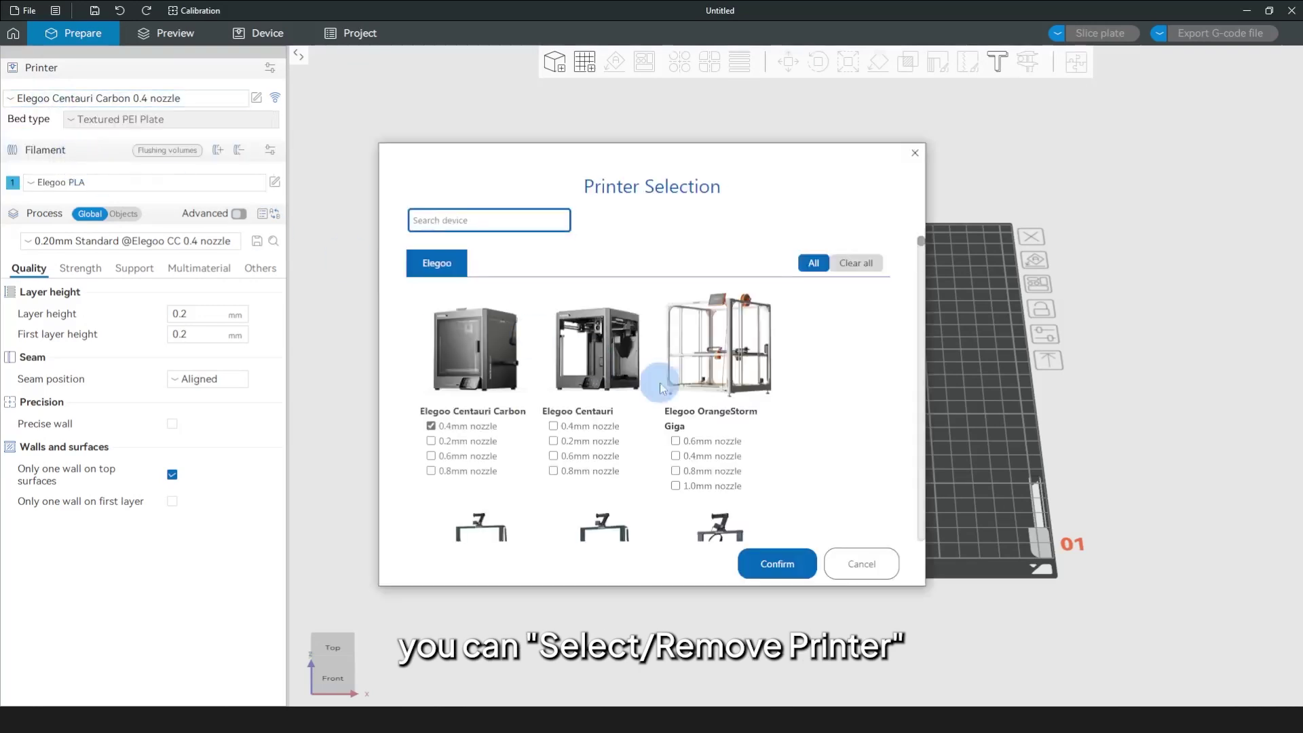
{"action": "scroll", "coordinate": [686, 380], "scroll_direction": "down", "scroll_amount": 3}
{"action": "left_click", "coordinate": [675, 438]}
{"action": "left_click", "coordinate": [773, 562]}
{"action": "left_click", "coordinate": [175, 95]}
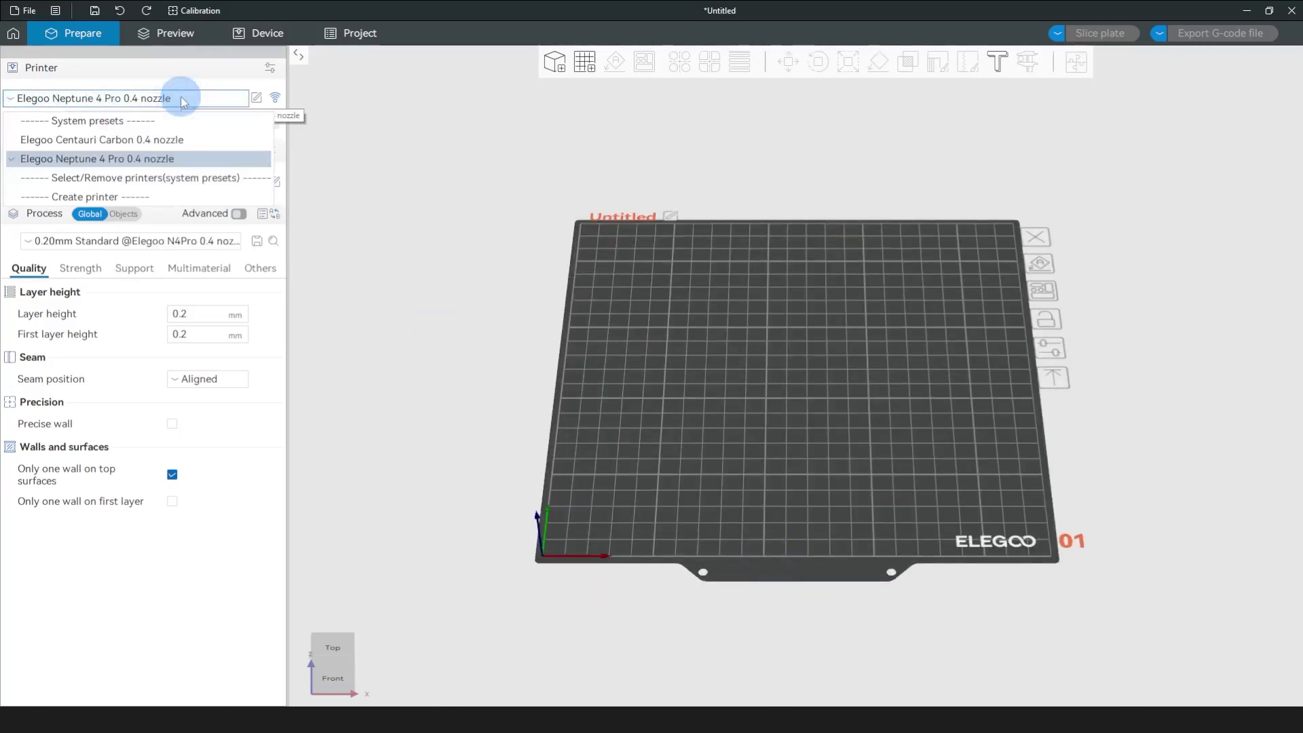
{"action": "left_click", "coordinate": [172, 138]}
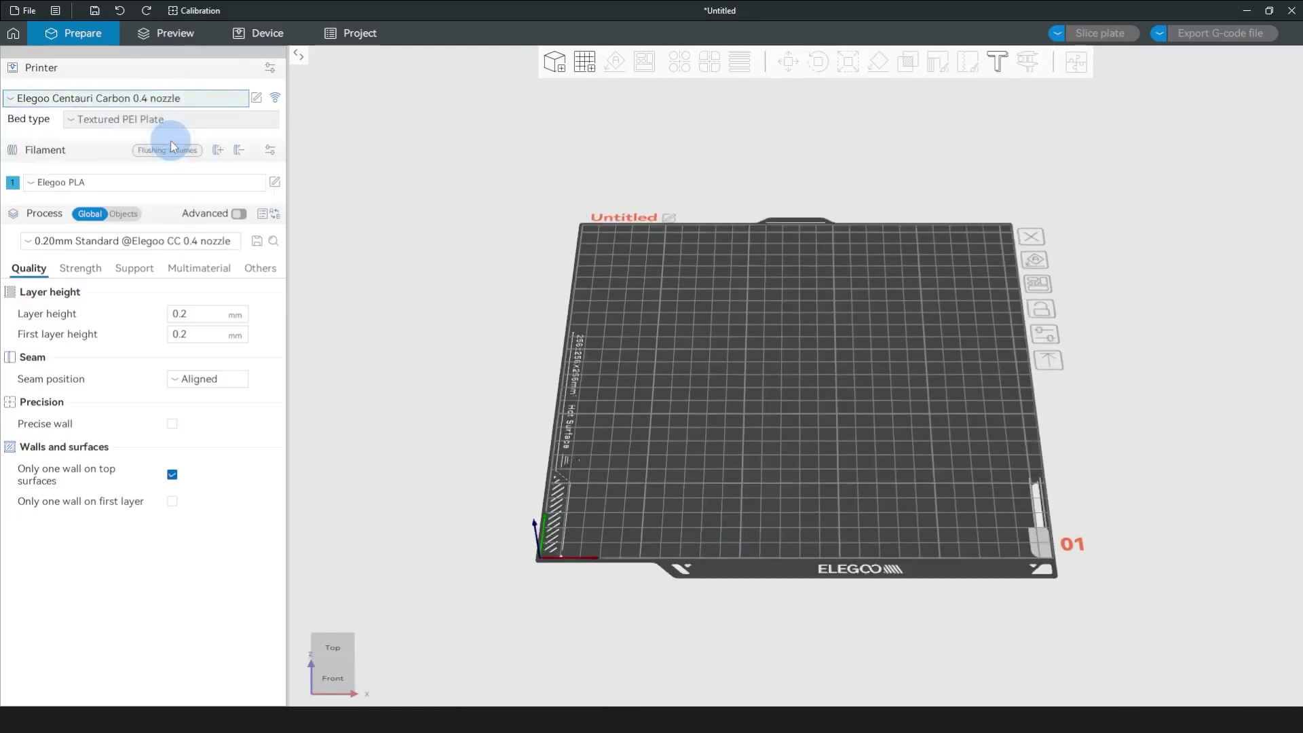
Confirm the filament selection, keeping Elegoo PLA as the filament.
{"action": "left_click", "coordinate": [68, 182]}
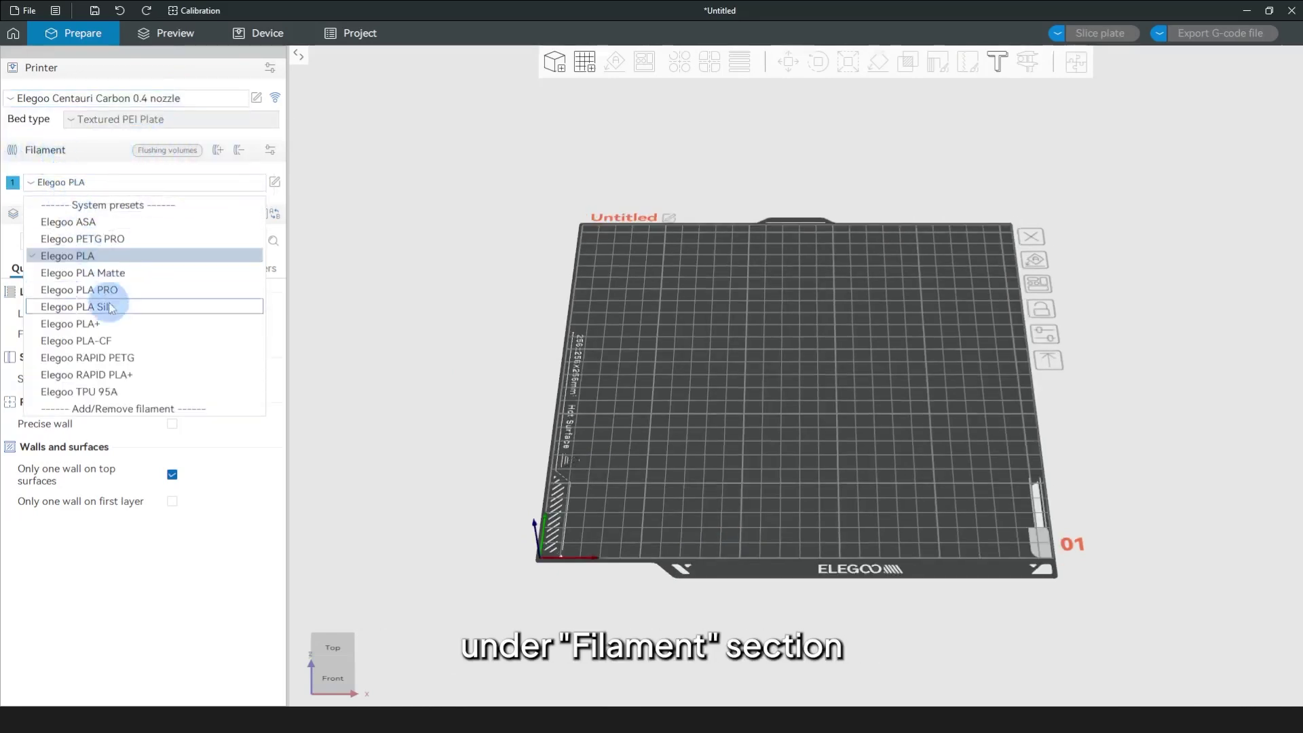
{"action": "left_click", "coordinate": [118, 408]}
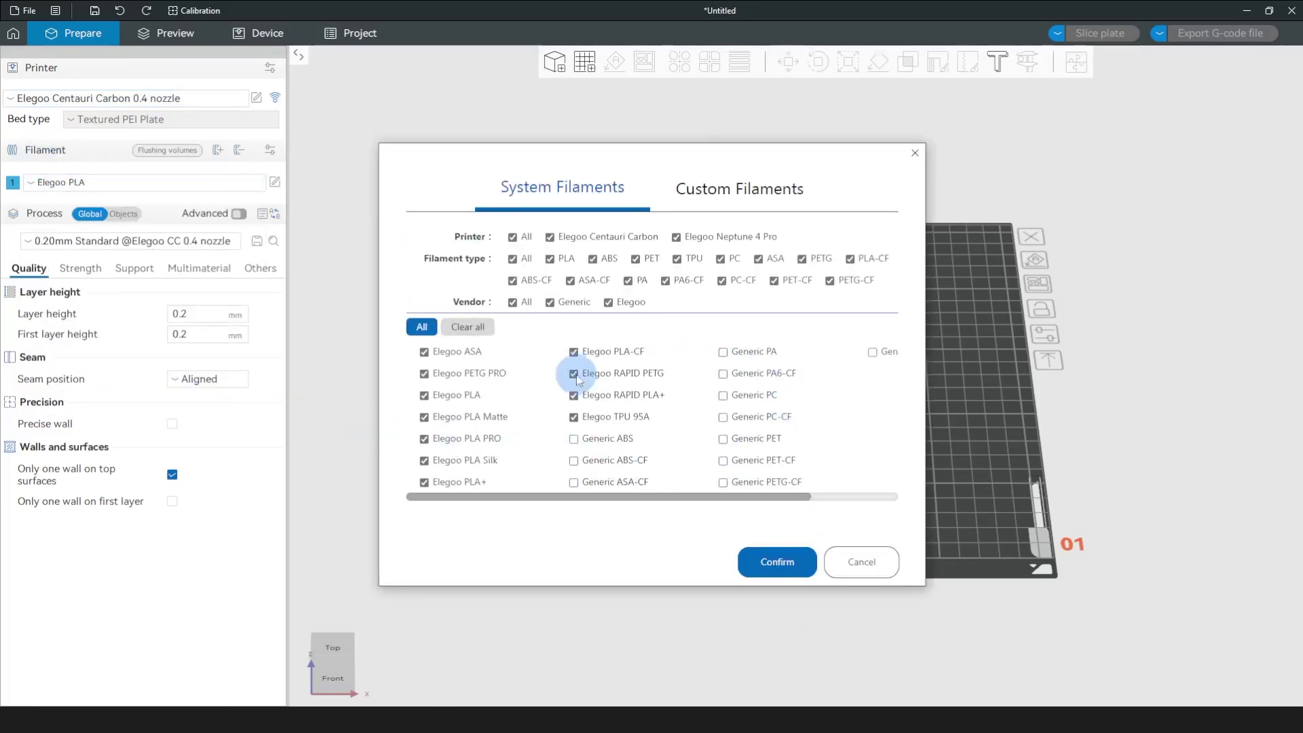
{"action": "left_click", "coordinate": [770, 563]}
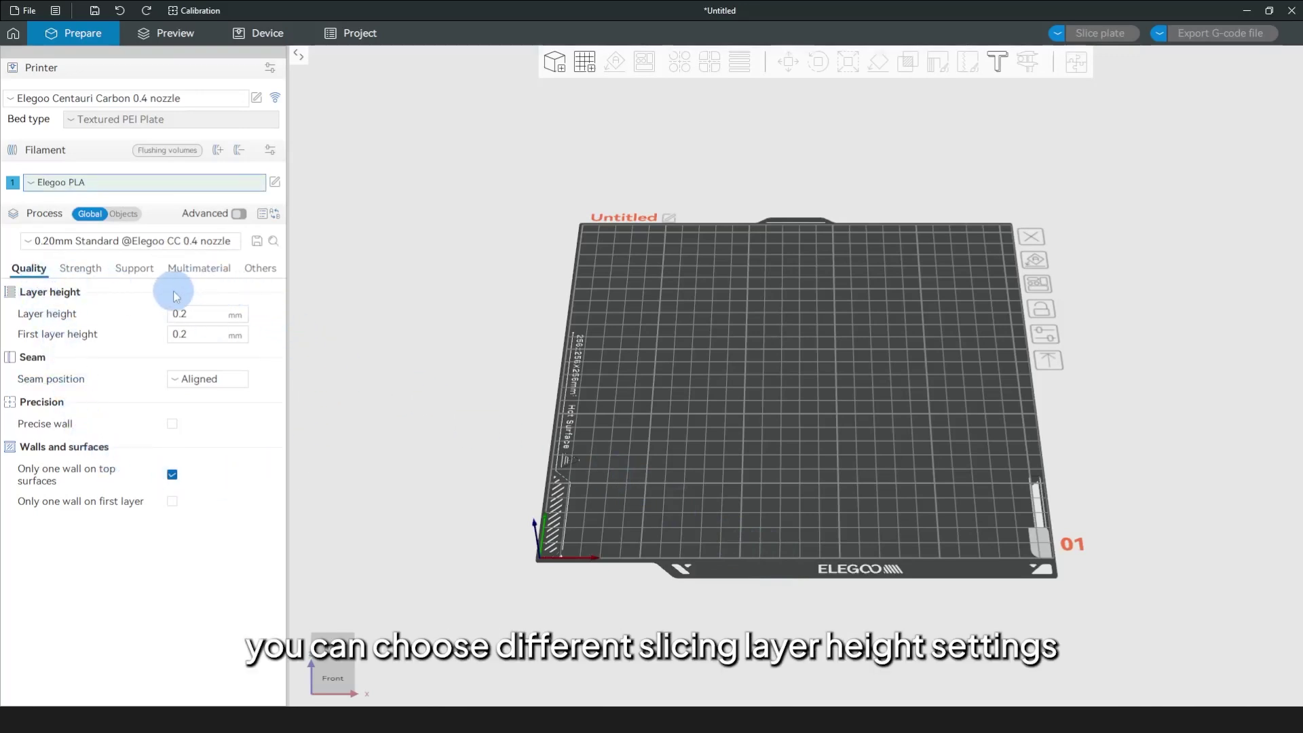
Switch on the Advanced toggle to reveal all process settings.
{"action": "left_click", "coordinate": [239, 215]}
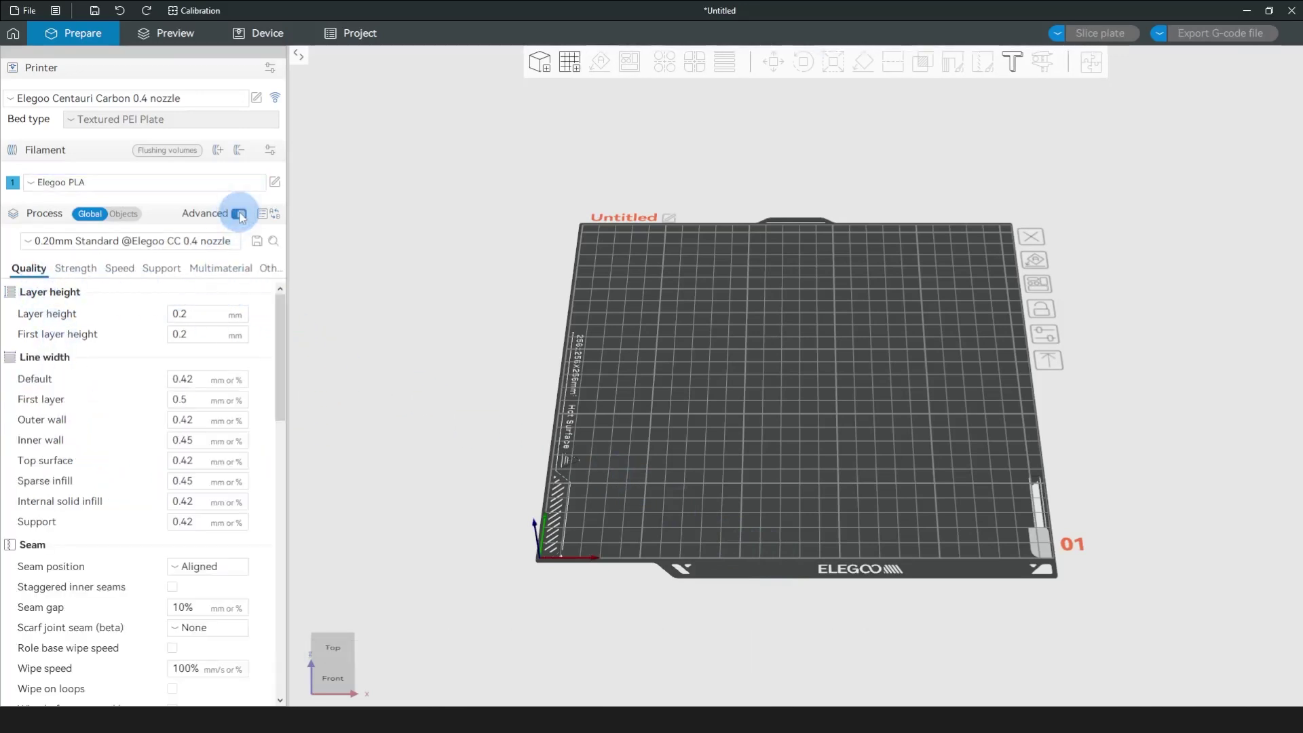
{"action": "scroll", "coordinate": [227, 446], "scroll_direction": "down", "scroll_amount": 15}
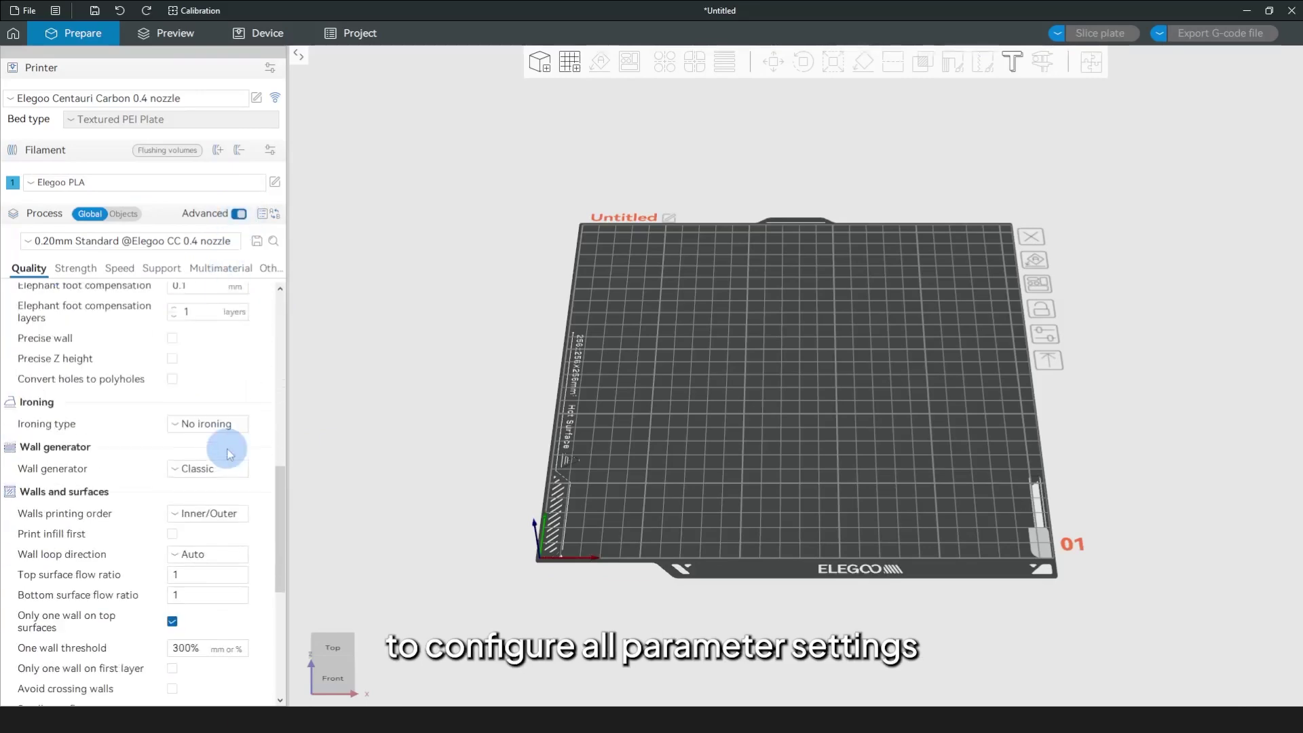
{"action": "scroll", "coordinate": [229, 455], "scroll_direction": "down", "scroll_amount": 5}
{"action": "scroll", "coordinate": [229, 455], "scroll_direction": "up", "scroll_amount": 20}
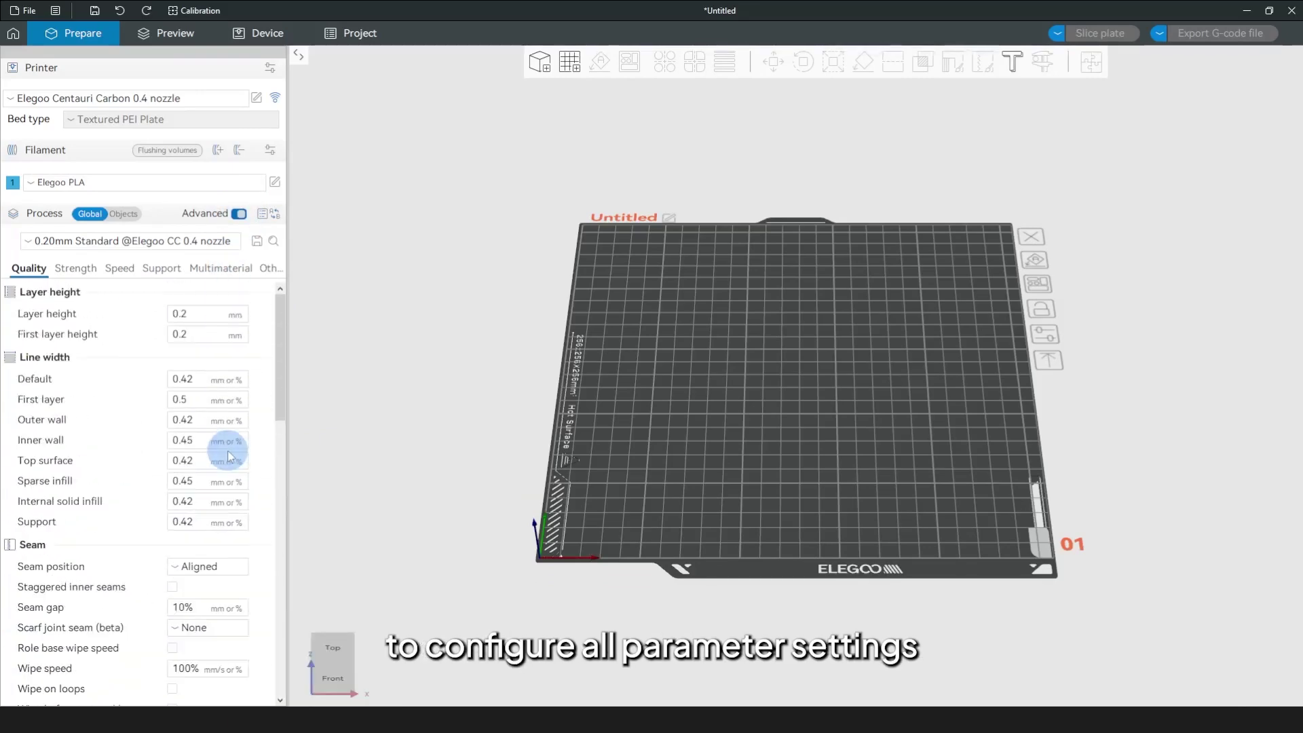
{"action": "left_click", "coordinate": [541, 65]}
Load 3DBenchy.stl (60 x 31 x 48 mm) from the Desktop onto the build plate.
{"action": "left_click", "coordinate": [234, 107]}
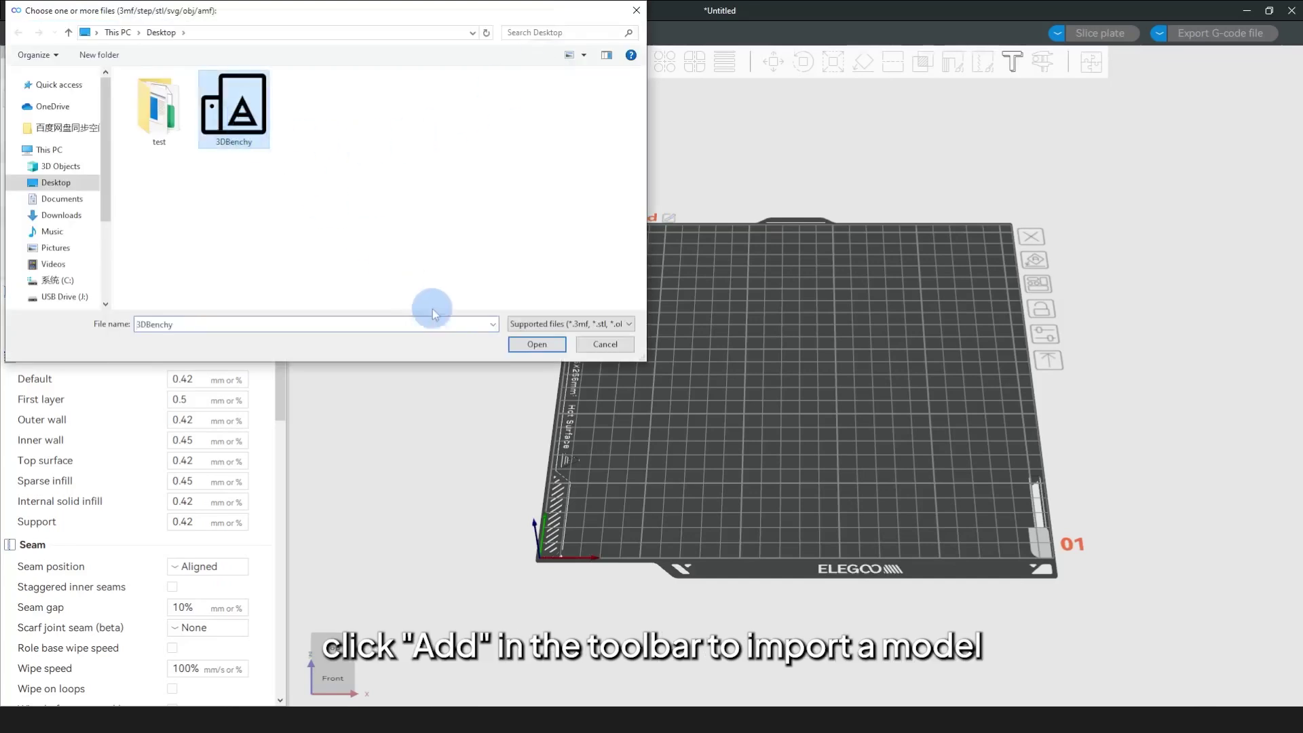
{"action": "left_click", "coordinate": [537, 344]}
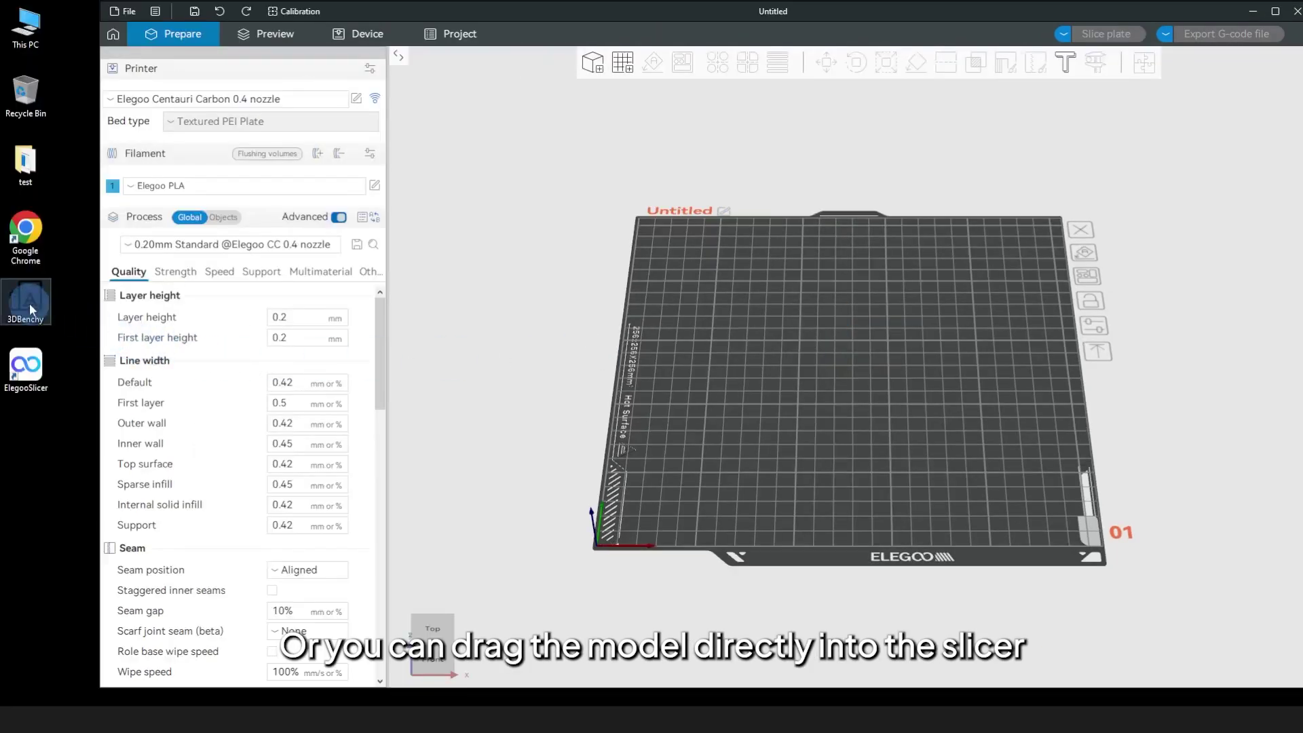
{"action": "left_click_drag", "start_coordinate": [26, 299], "coordinate": [738, 308]}
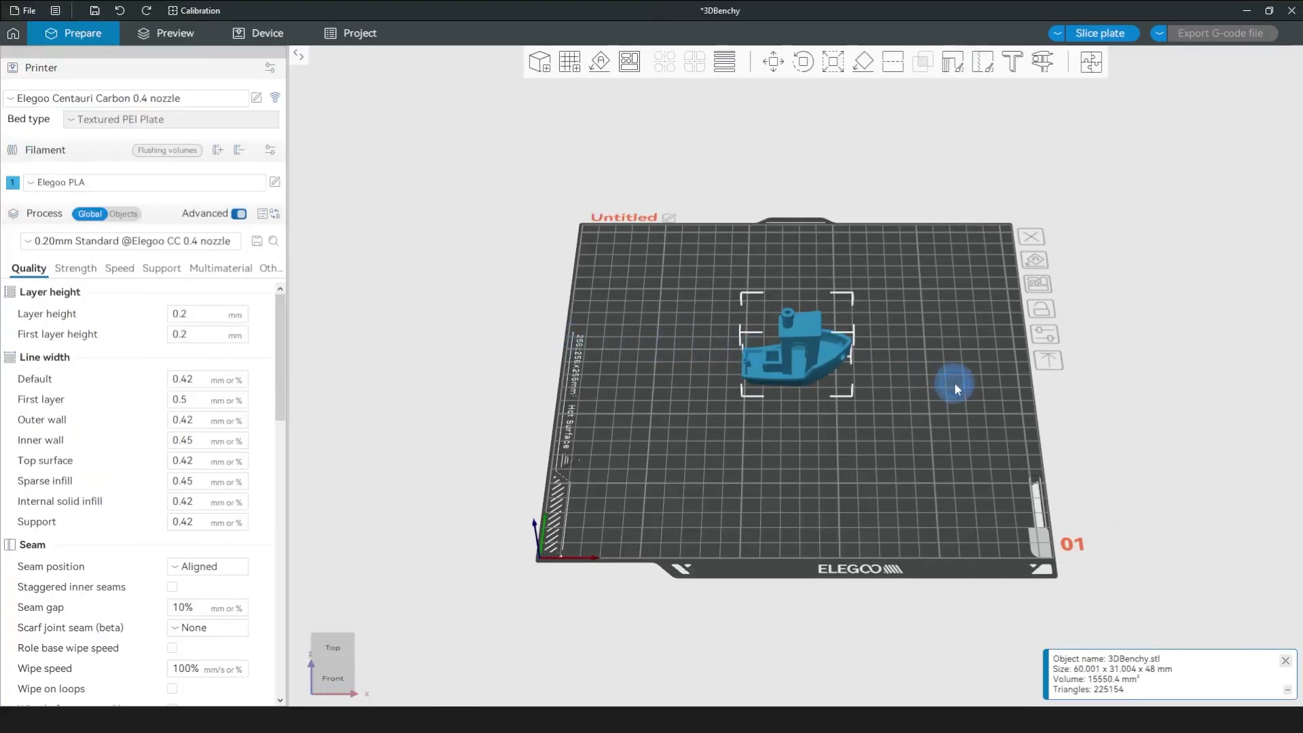
{"action": "key", "text": "0"}
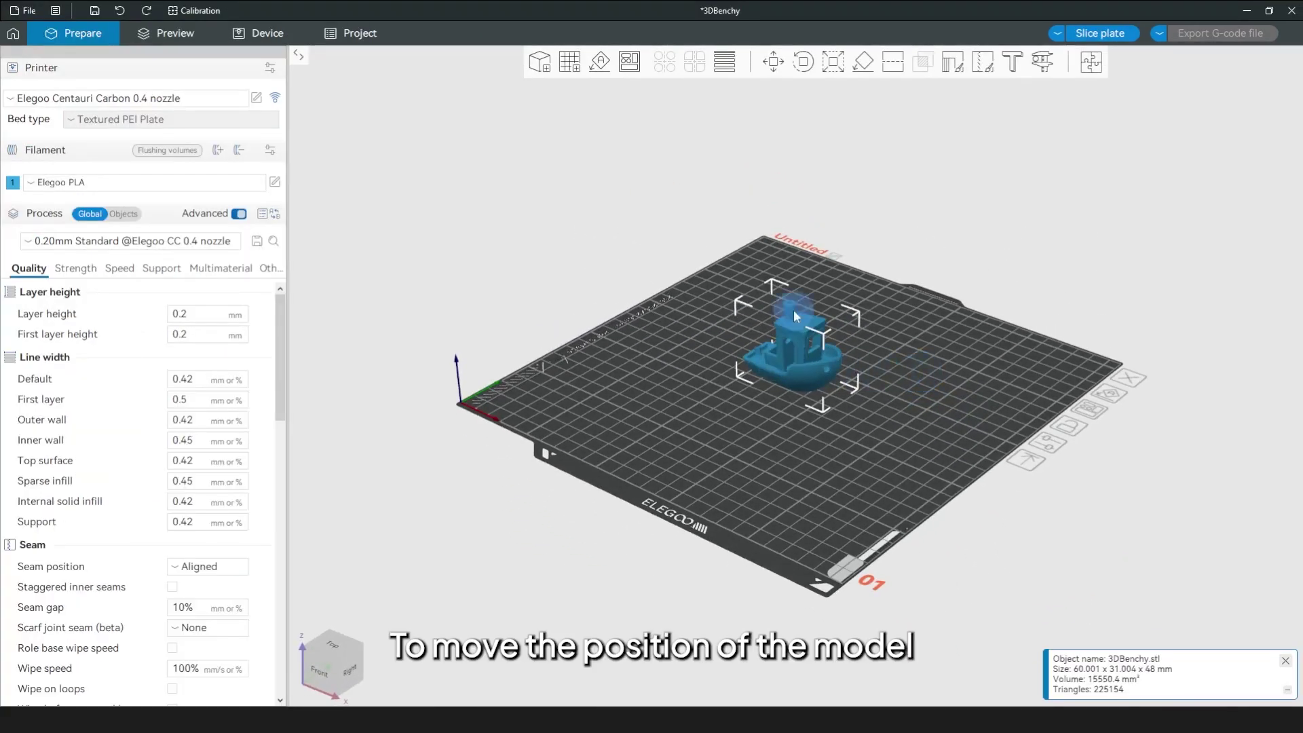
Drag the Benchy along the Y and X axes with the Move gizmo.
{"action": "left_click", "coordinate": [774, 61]}
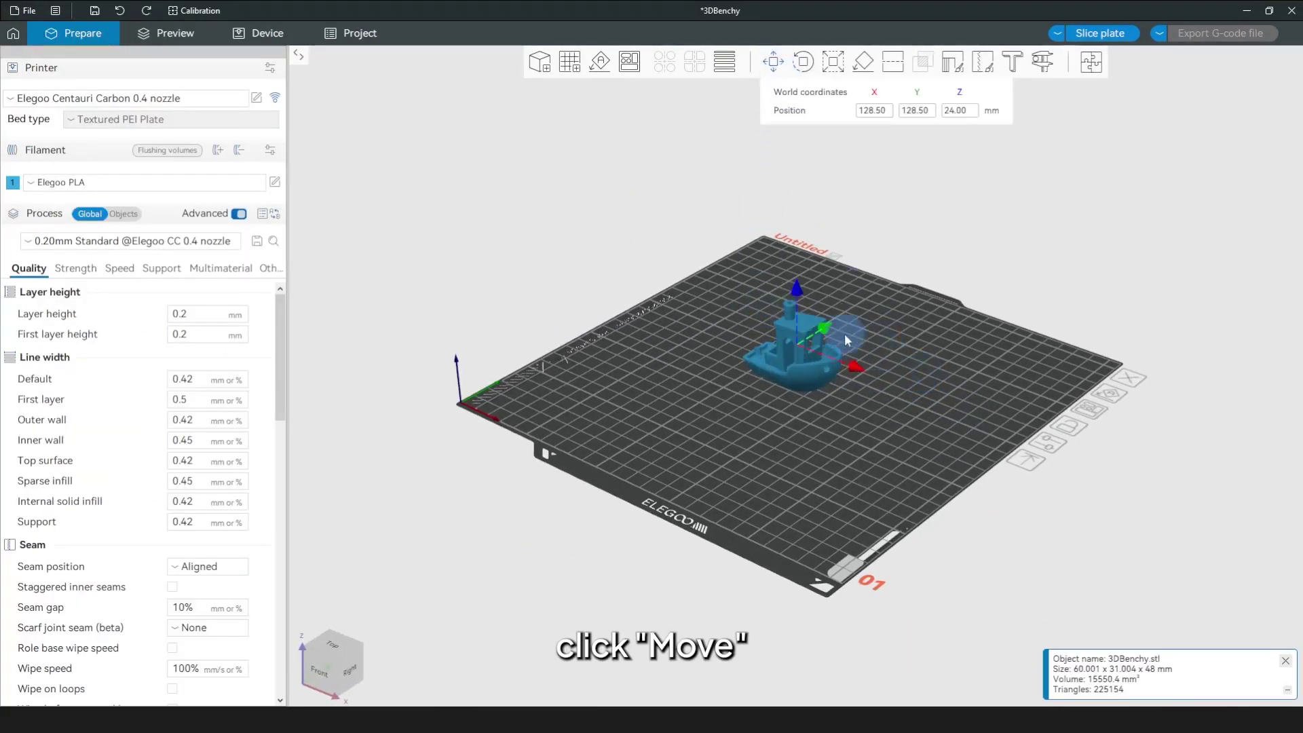
{"action": "mouse_move", "coordinate": [841, 331]}
{"action": "left_mouse_down"}
{"action": "mouse_move", "coordinate": [867, 302]}
{"action": "mouse_move", "coordinate": [850, 312]}
{"action": "left_mouse_up"}
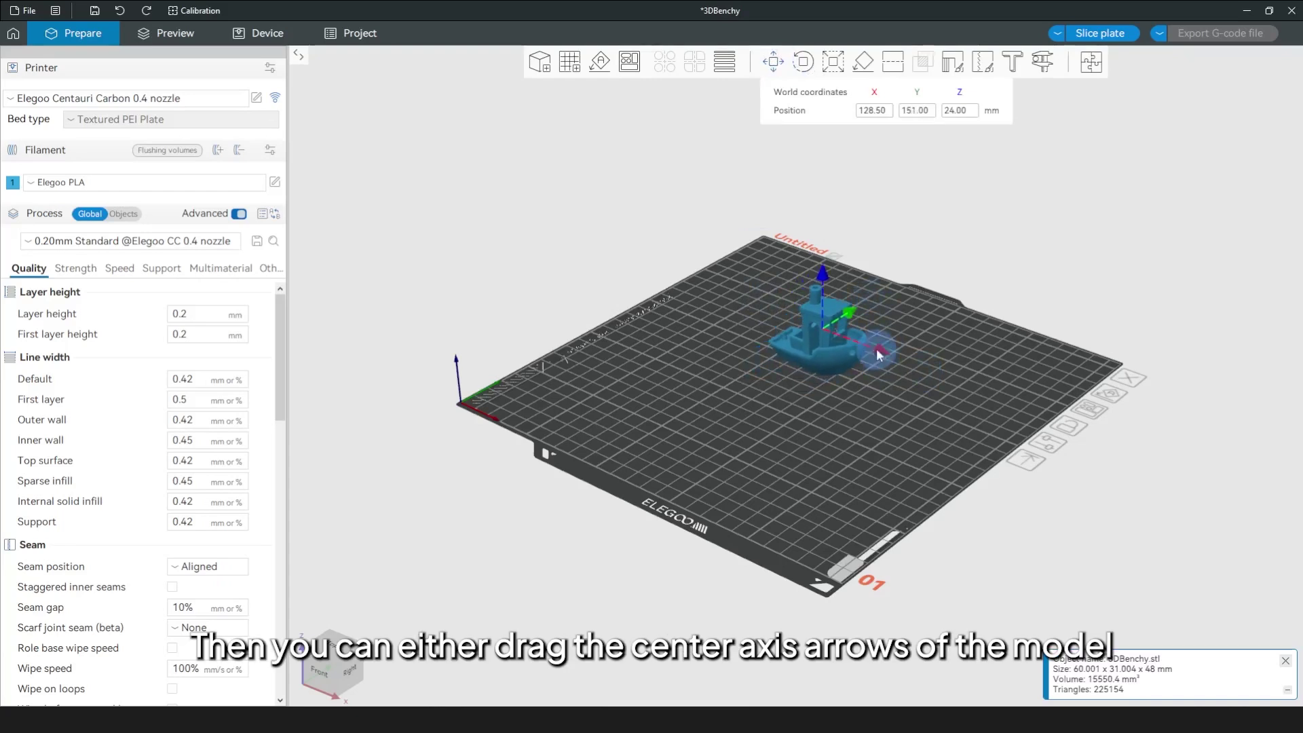
{"action": "left_click_drag", "start_coordinate": [878, 354], "coordinate": [796, 319]}
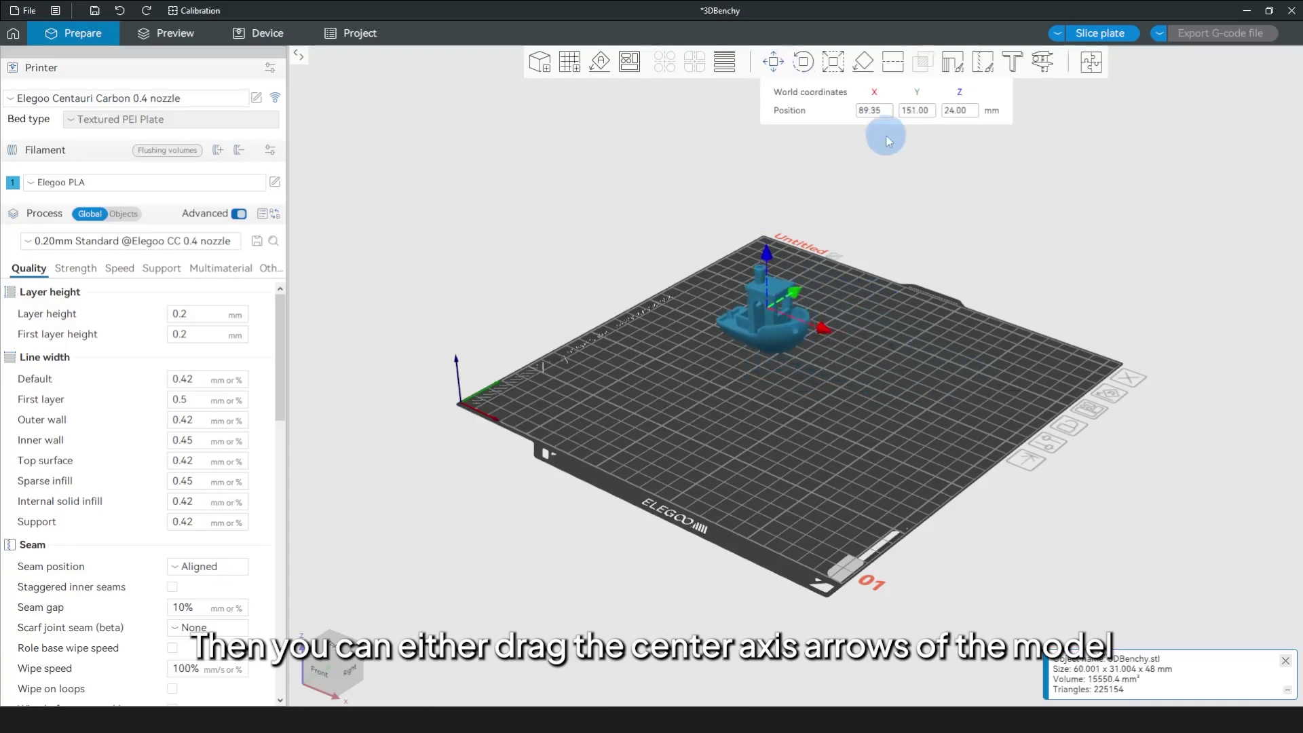
Position the Benchy at X 50, Y 30, then centre it at 128.50, 128.50.
{"action": "left_click", "coordinate": [881, 110]}
{"action": "type", "text": "50"}
{"action": "key", "text": "Return"}
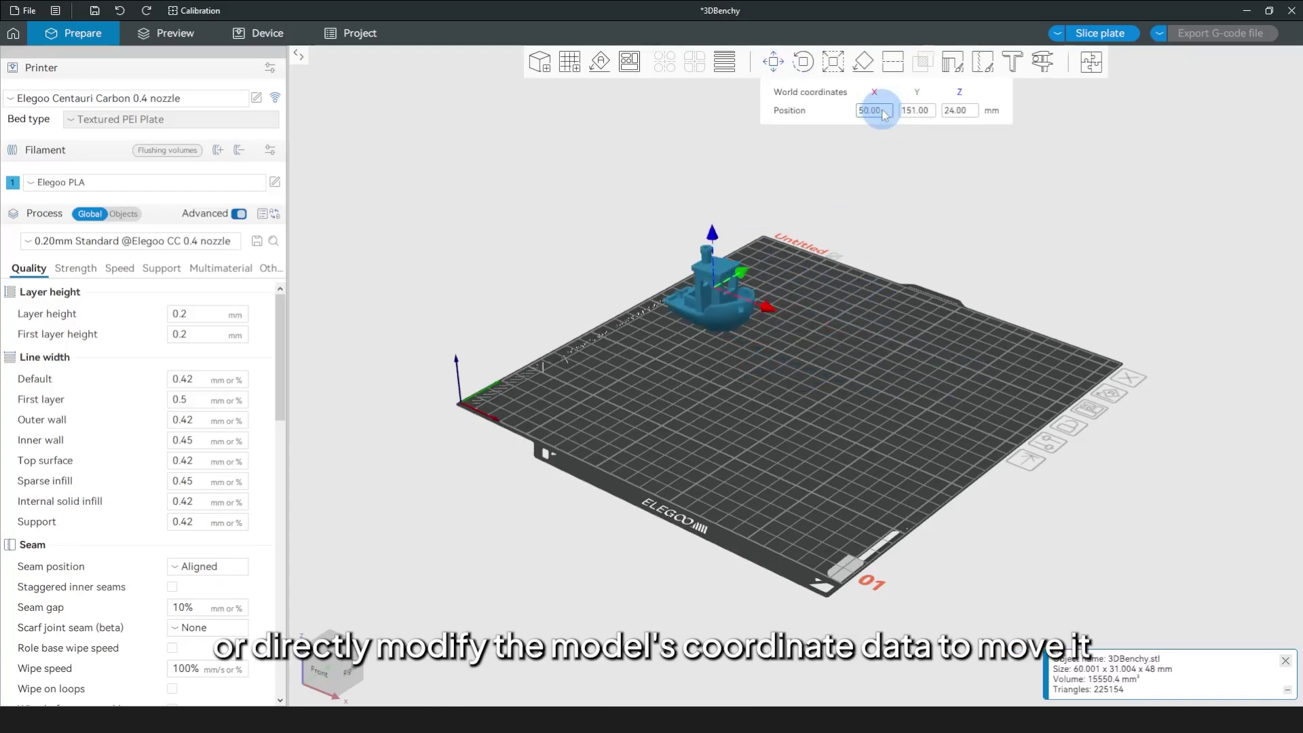
{"action": "left_click", "coordinate": [896, 112]}
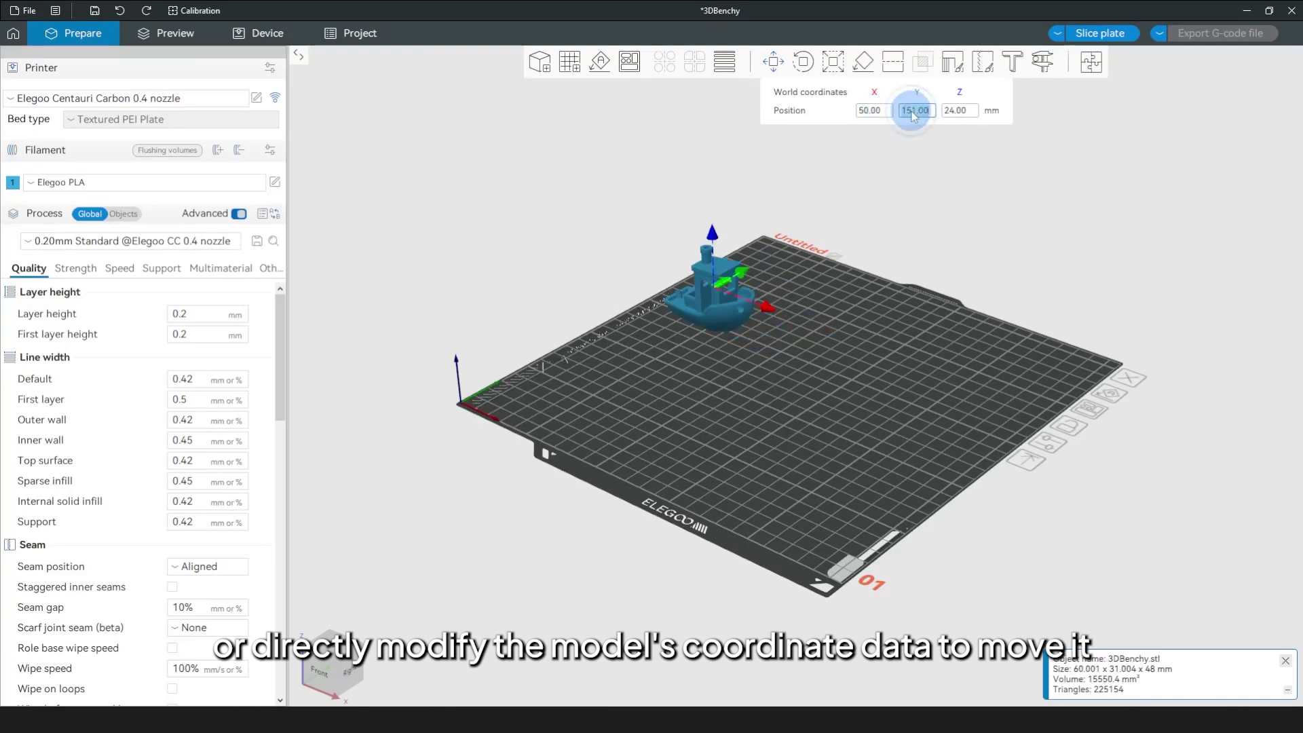
{"action": "type", "text": "30"}
{"action": "key", "text": "Return"}
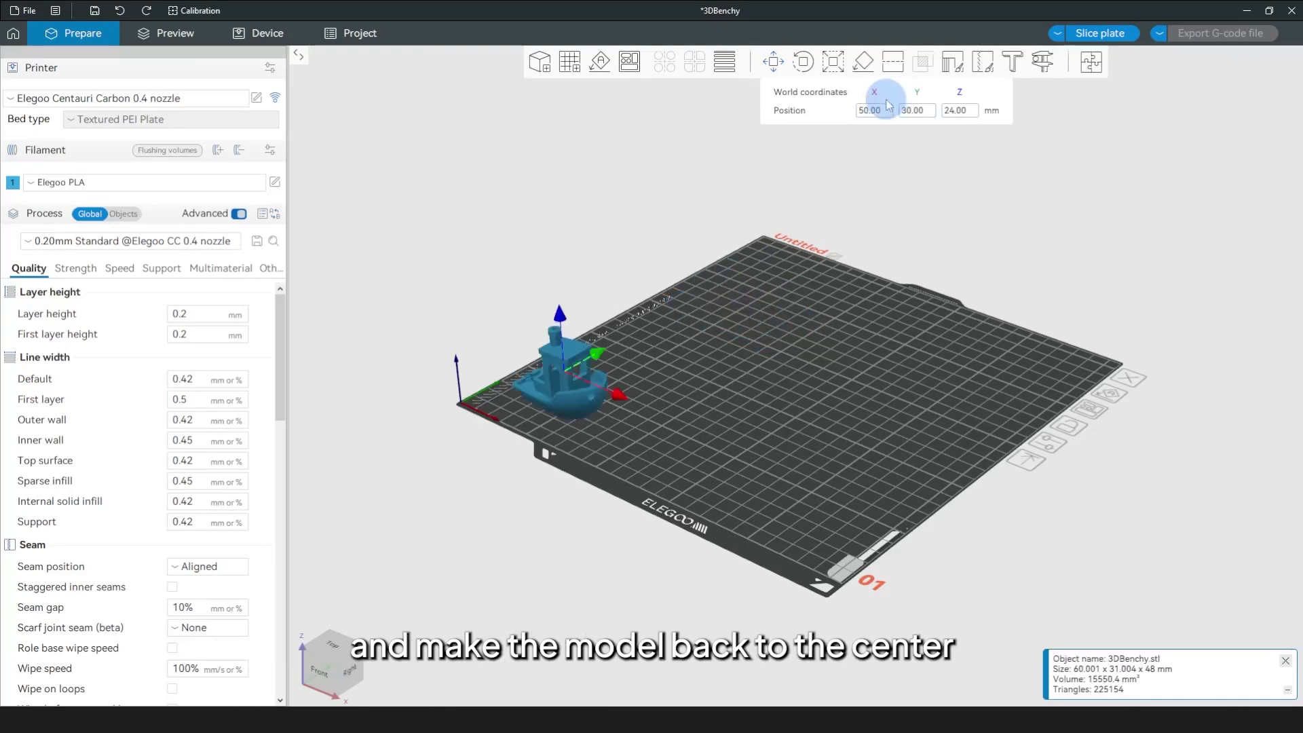
{"action": "right_click", "coordinate": [566, 376]}
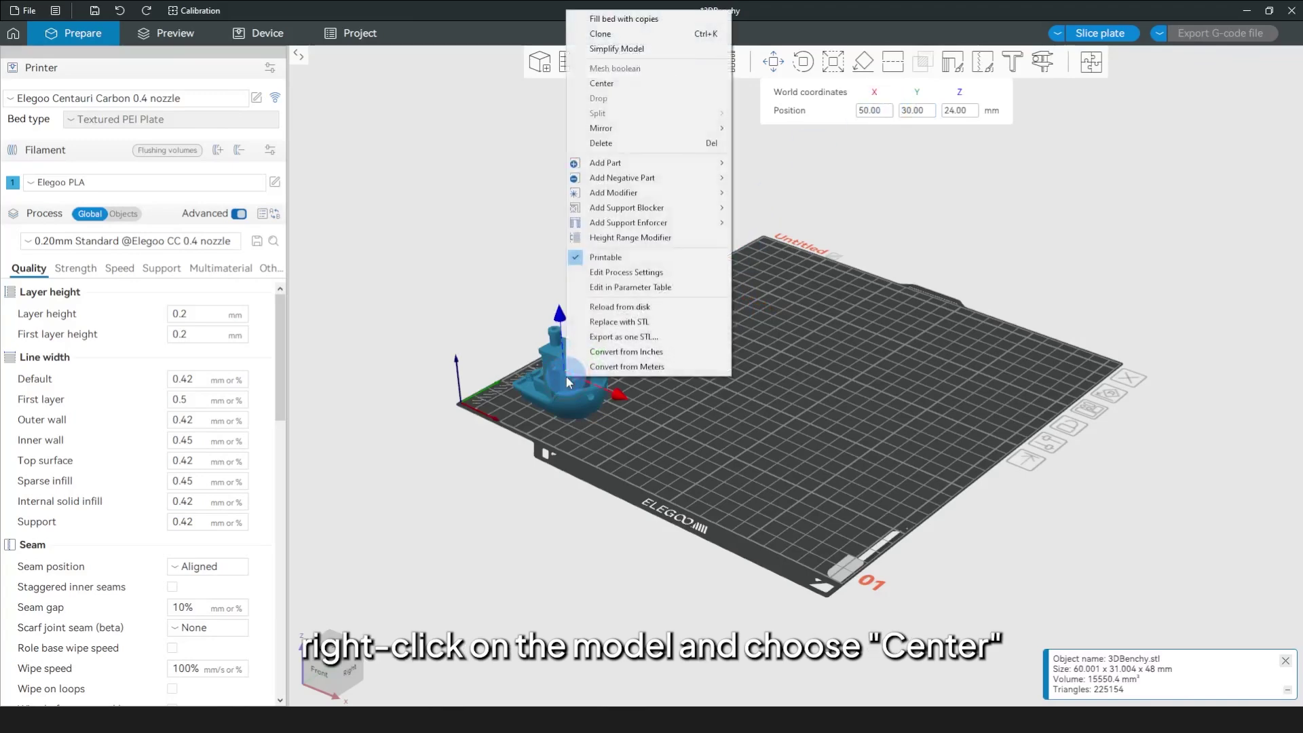
{"action": "left_click", "coordinate": [641, 85]}
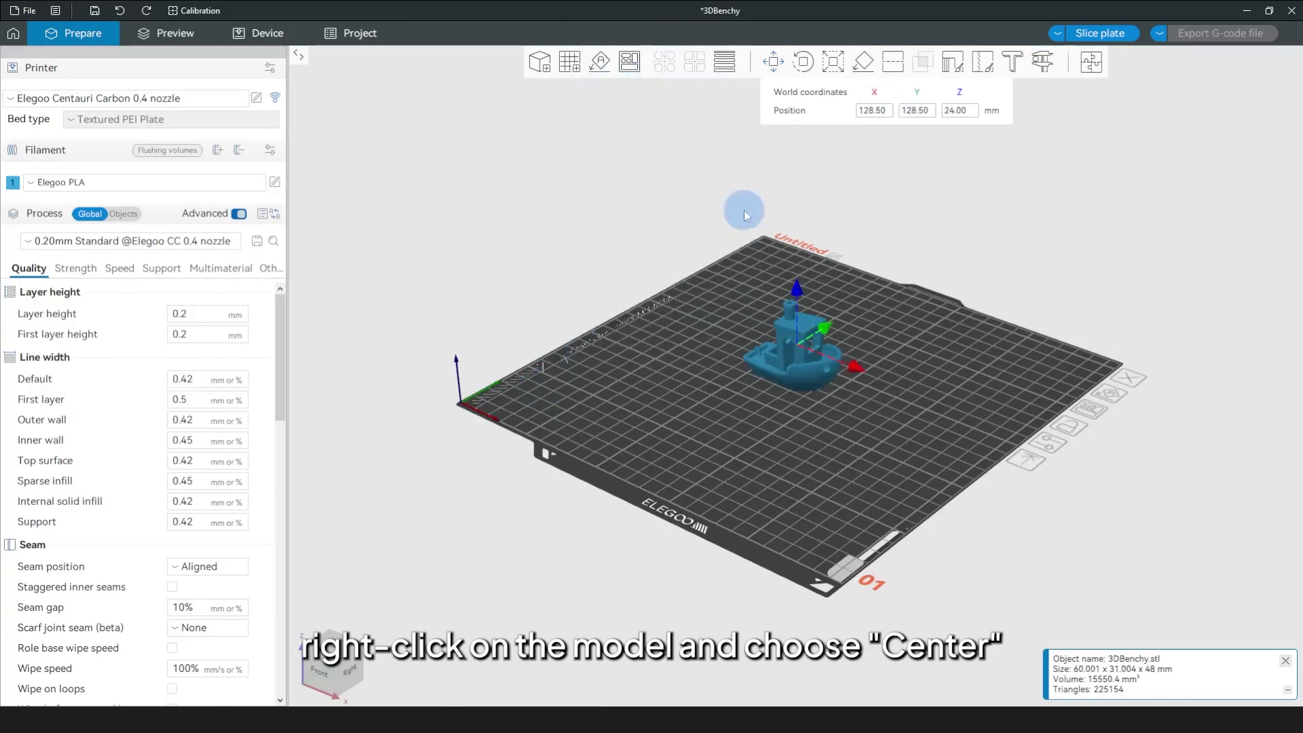
Apply a 90° rotation about X to the Benchy.
{"action": "left_click_drag", "start_coordinate": [738, 443], "coordinate": [748, 460]}
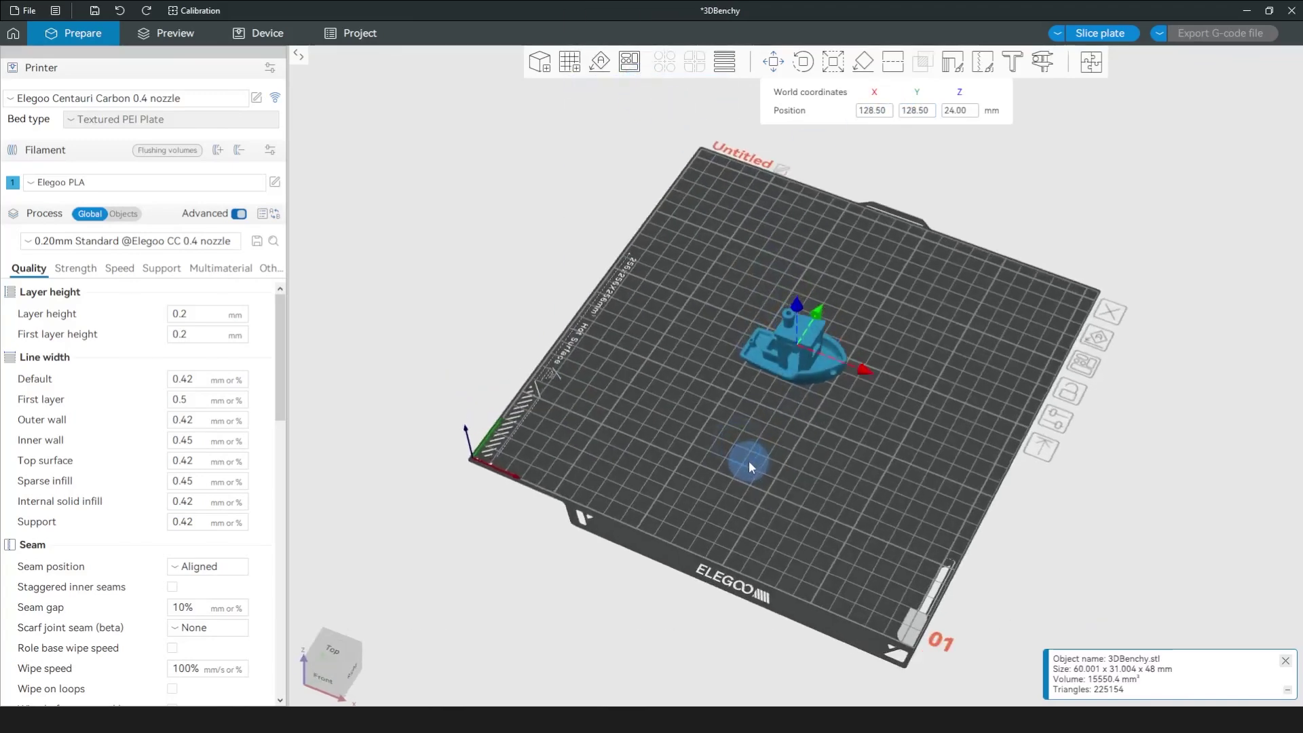
{"action": "left_click", "coordinate": [803, 62]}
{"action": "left_click", "coordinate": [921, 112]}
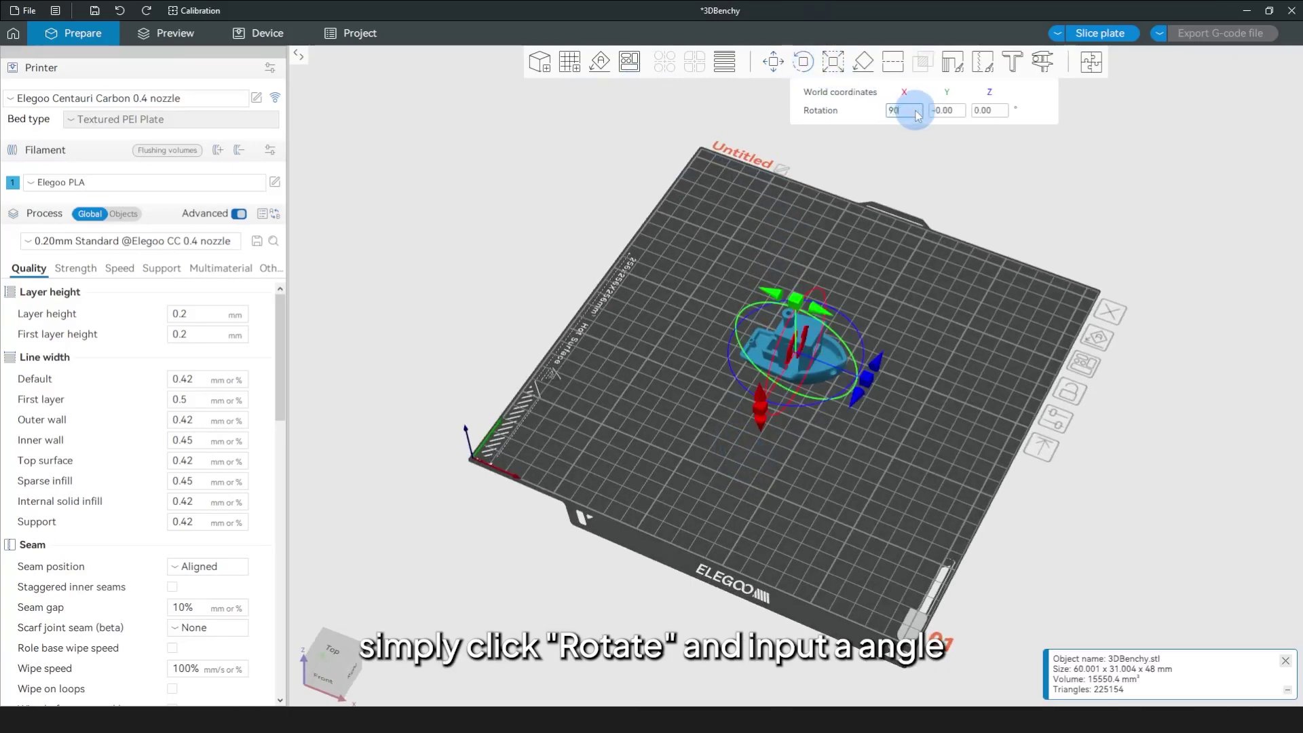
{"action": "key", "text": "Return"}
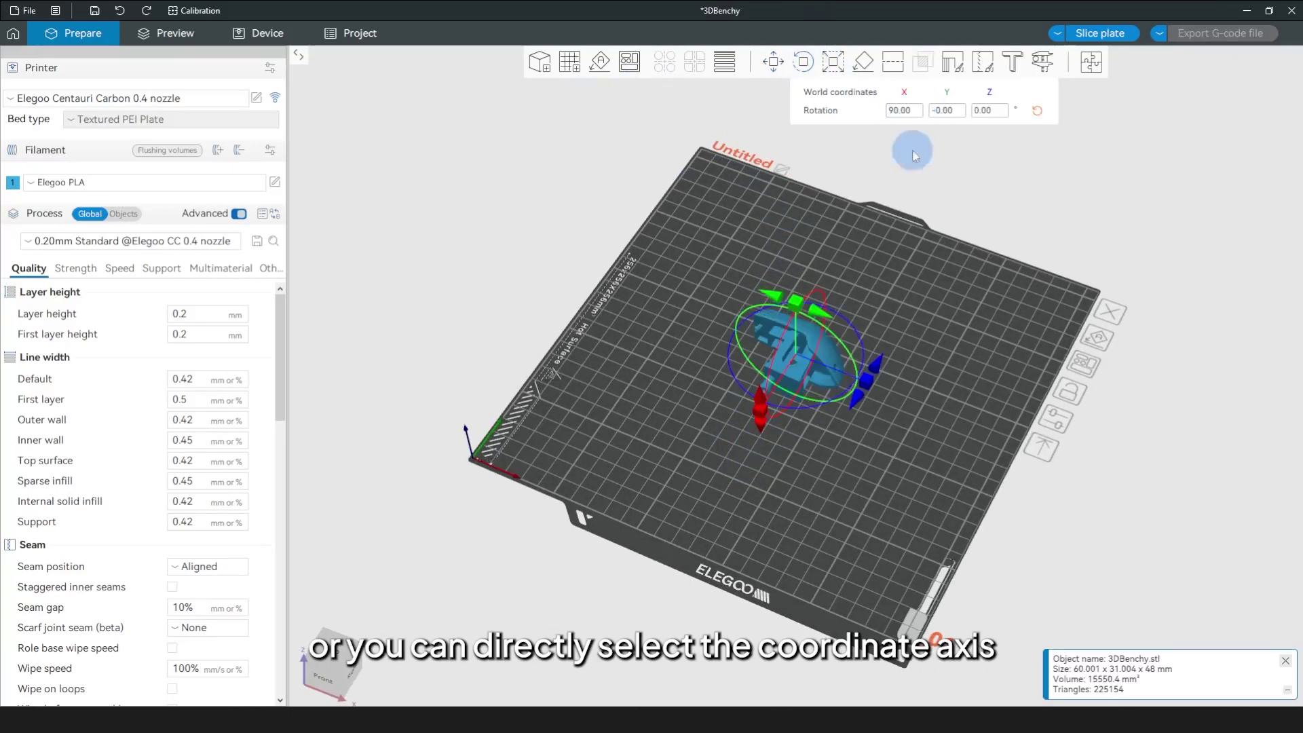
Reset the rotation and spin the Benchy about its vertical axis to Z 139.45.
{"action": "left_click_drag", "start_coordinate": [919, 218], "coordinate": [990, 399]}
{"action": "left_click", "coordinate": [1037, 110]}
{"action": "left_click_drag", "start_coordinate": [951, 176], "coordinate": [846, 462]}
{"action": "left_click_drag", "start_coordinate": [866, 367], "coordinate": [874, 490]}
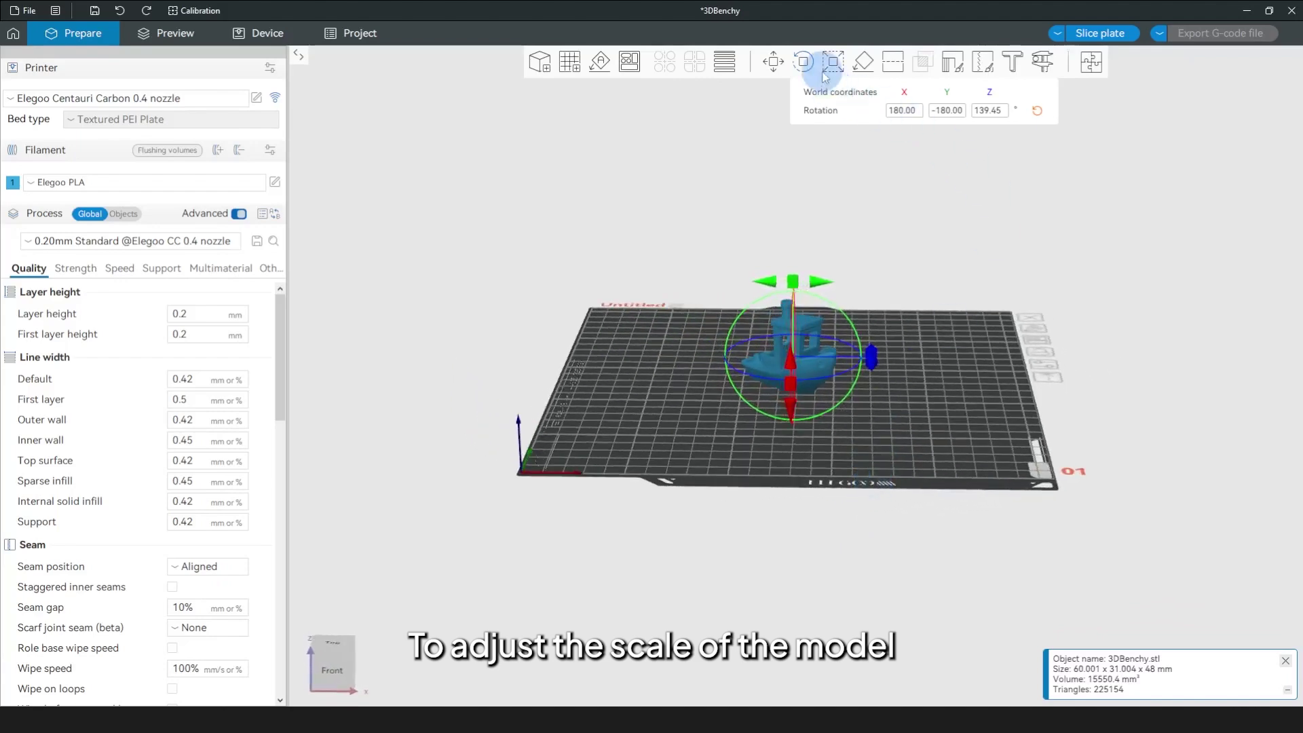
Scale the Benchy uniformly to 300%, then set its X size to 120 mm (227.10%).
{"action": "left_click", "coordinate": [835, 62]}
{"action": "left_click", "coordinate": [879, 111]}
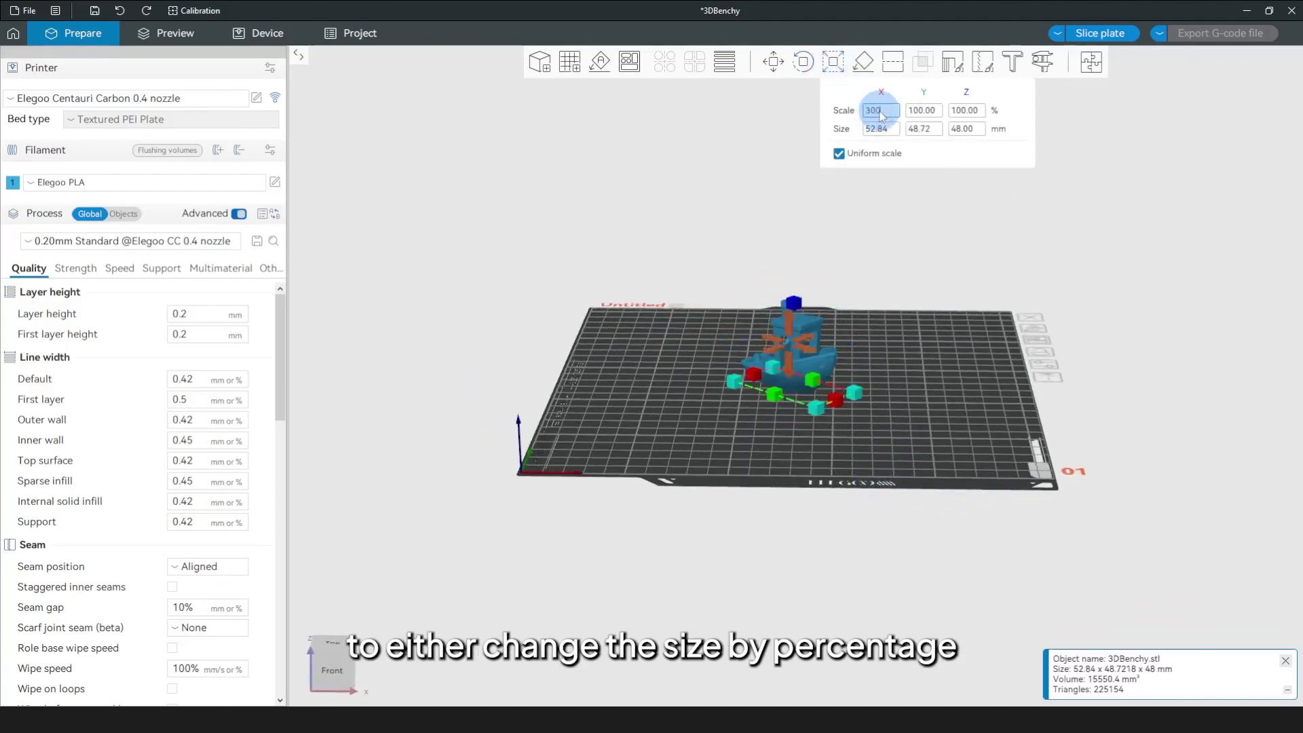
{"action": "type", "text": "300"}
{"action": "key", "text": "Return"}
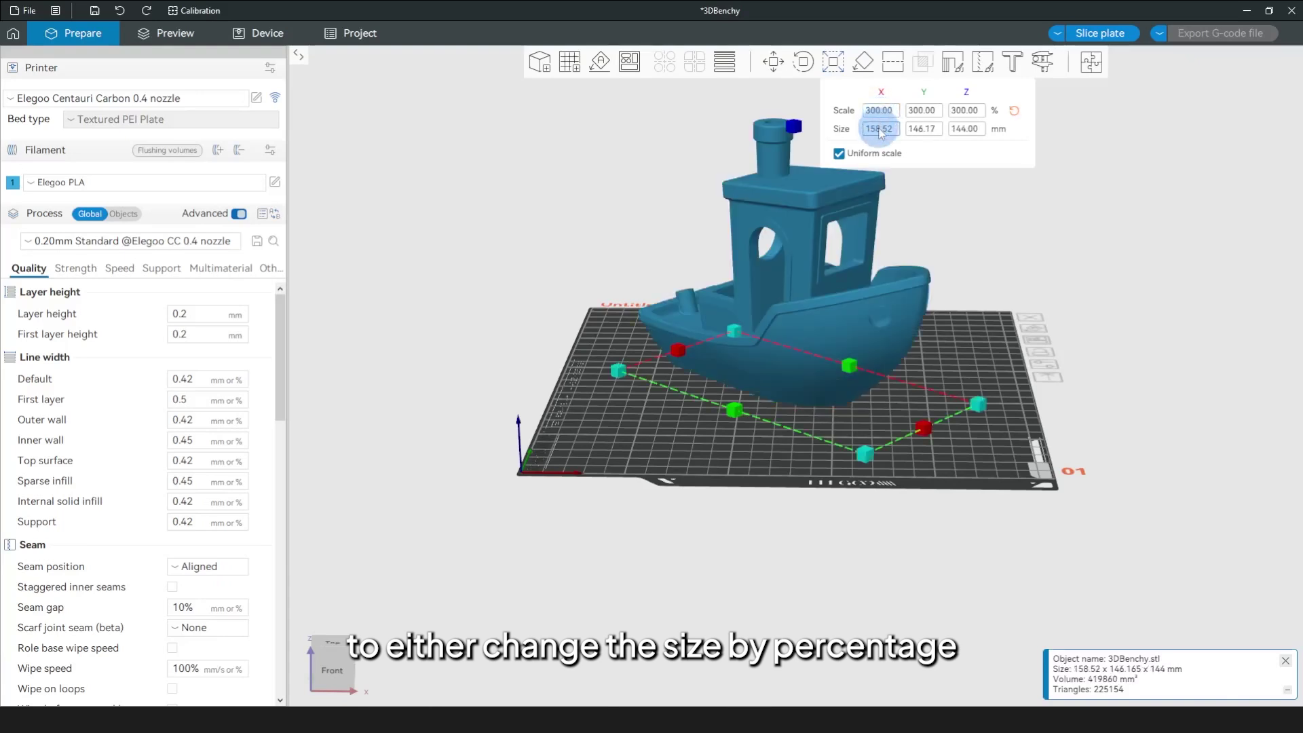
{"action": "left_click", "coordinate": [879, 128]}
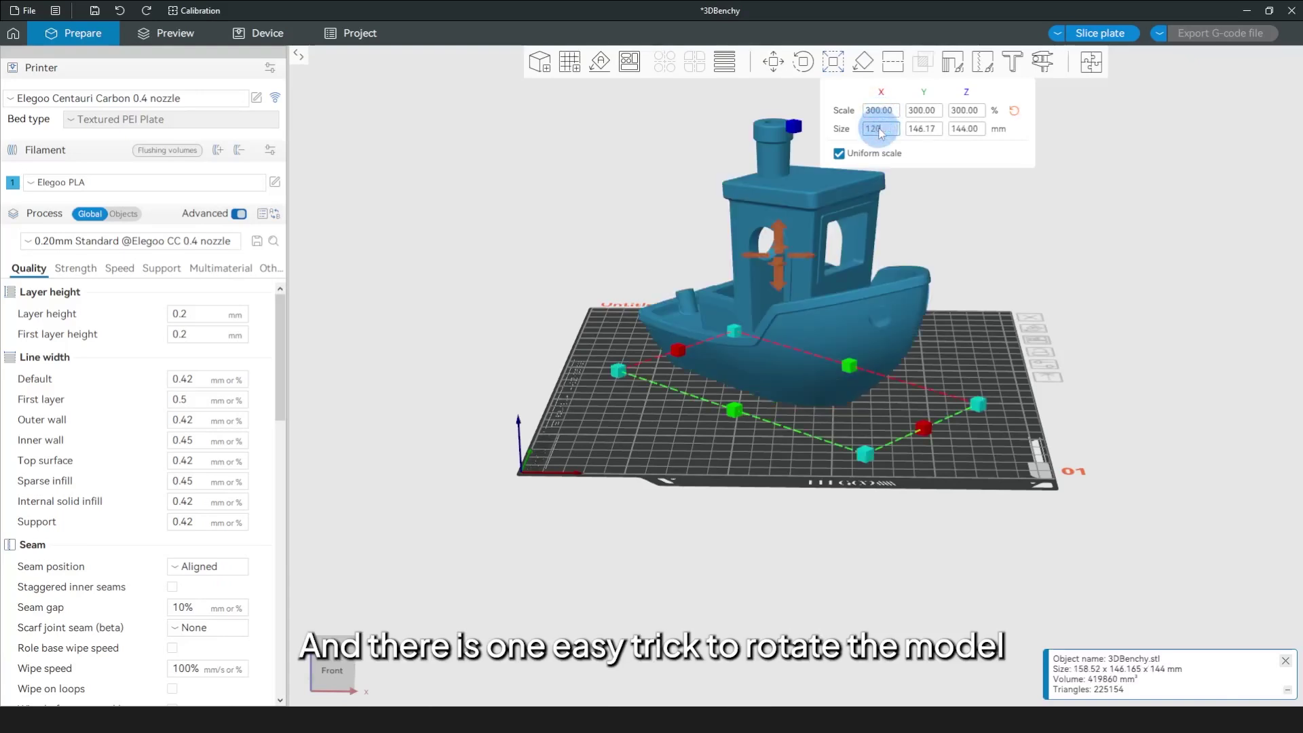
{"action": "key", "text": "Return"}
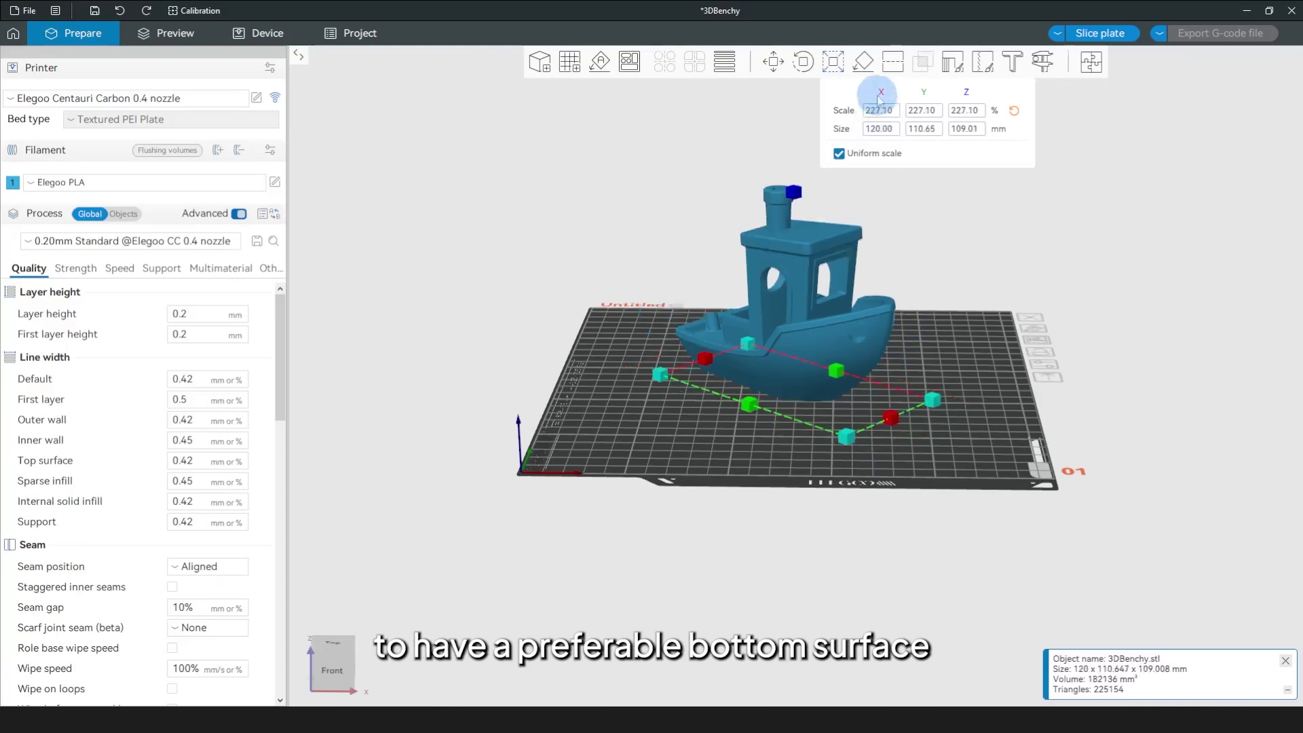
Use Lay on Face to set the Benchy upright on its flat hull bottom, keeping 120 x 110.647 x 109.008 mm.
{"action": "left_click", "coordinate": [871, 62]}
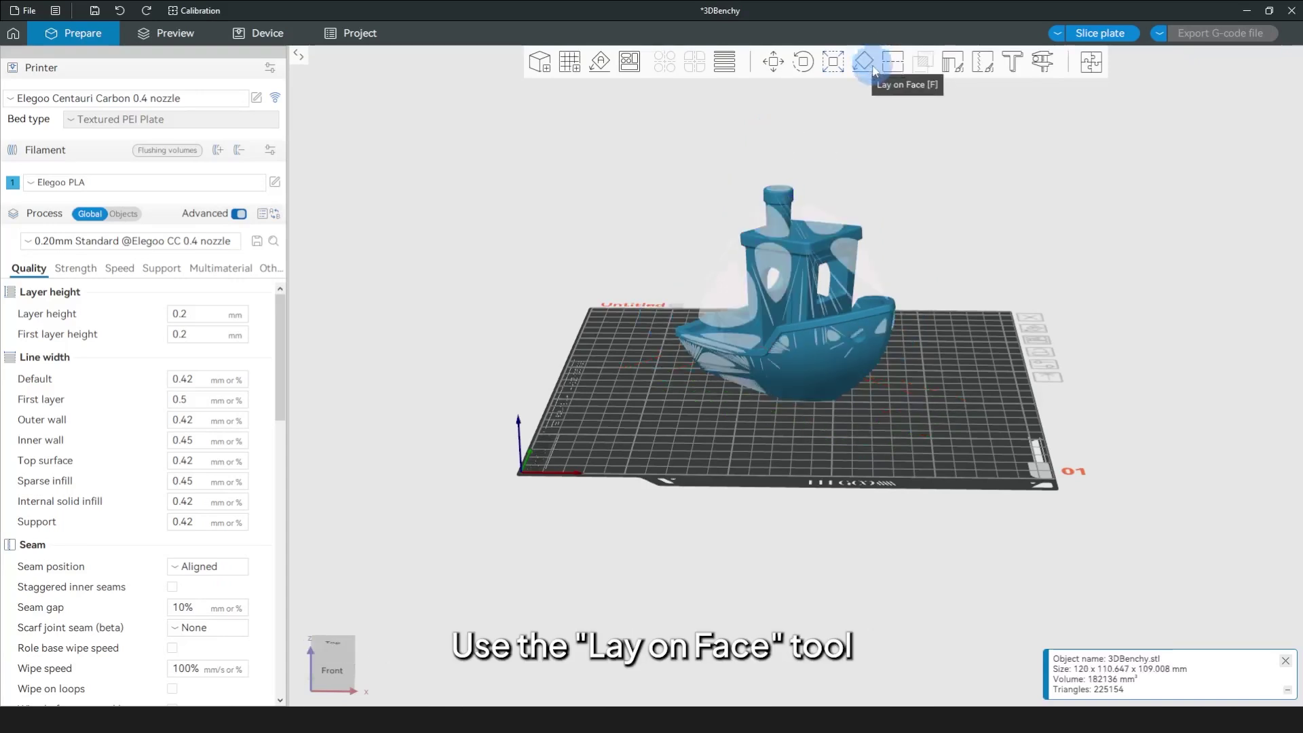
{"action": "left_click_drag", "start_coordinate": [630, 418], "coordinate": [647, 429]}
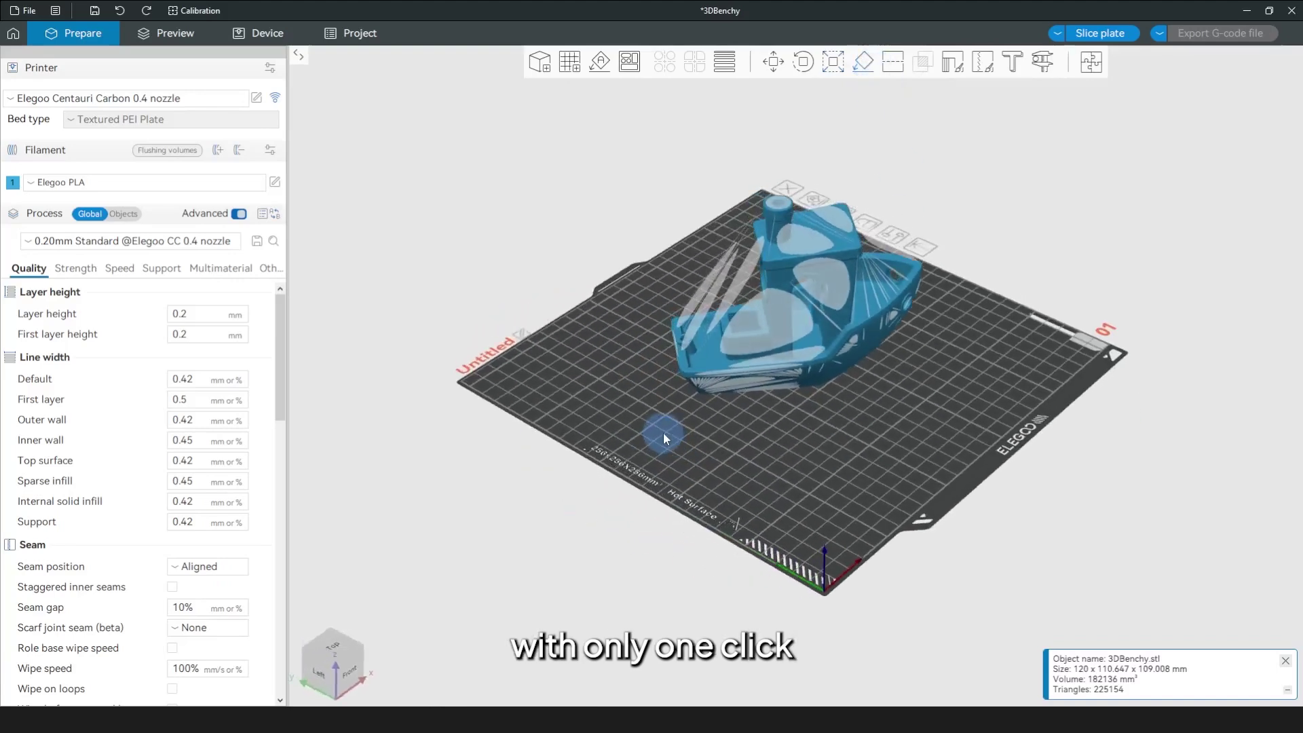
{"action": "left_click", "coordinate": [790, 216]}
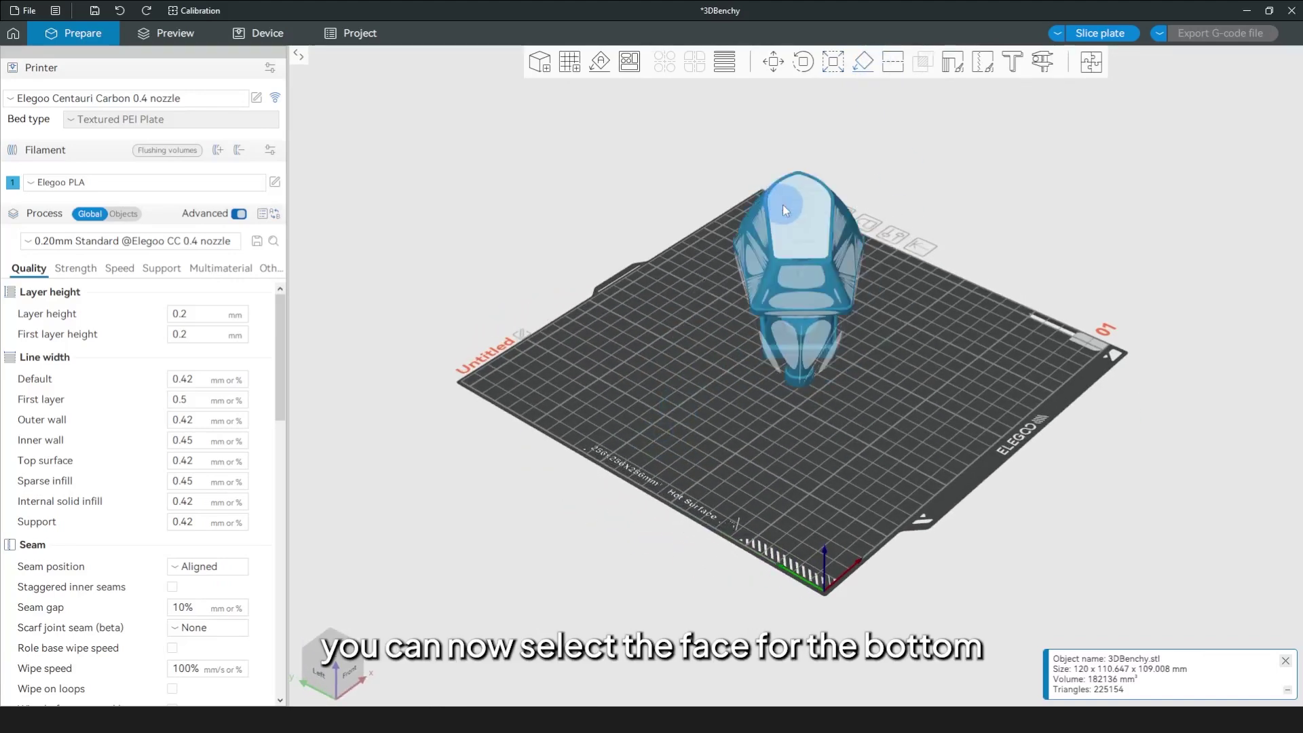
{"action": "left_click_drag", "start_coordinate": [1003, 358], "coordinate": [959, 349]}
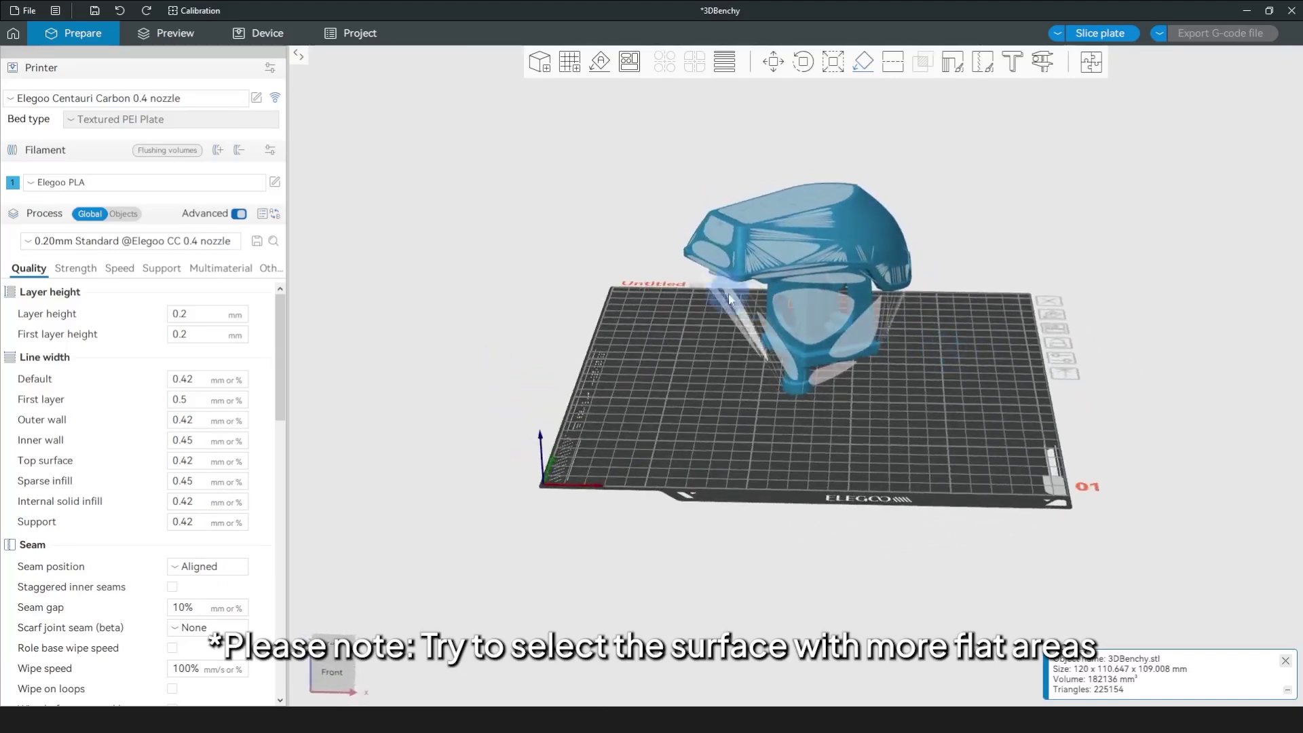
{"action": "left_click", "coordinate": [717, 255]}
{"action": "left_click_drag", "start_coordinate": [813, 439], "coordinate": [794, 380]}
{"action": "left_click", "coordinate": [762, 327]}
{"action": "left_click_drag", "start_coordinate": [995, 401], "coordinate": [988, 416]}
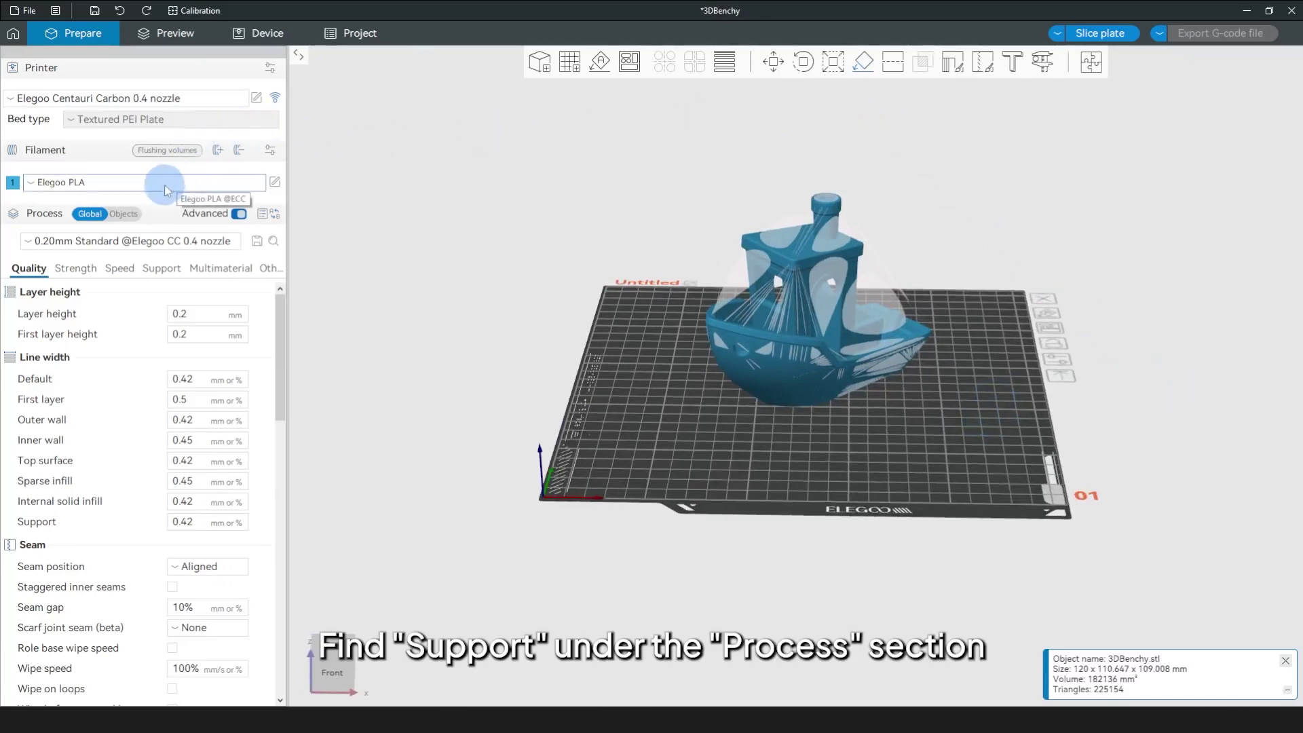
Enable supports, set the support type to Tree(auto), and slice the plate (about 4h2m, 101.13 g).
{"action": "left_click", "coordinate": [162, 269]}
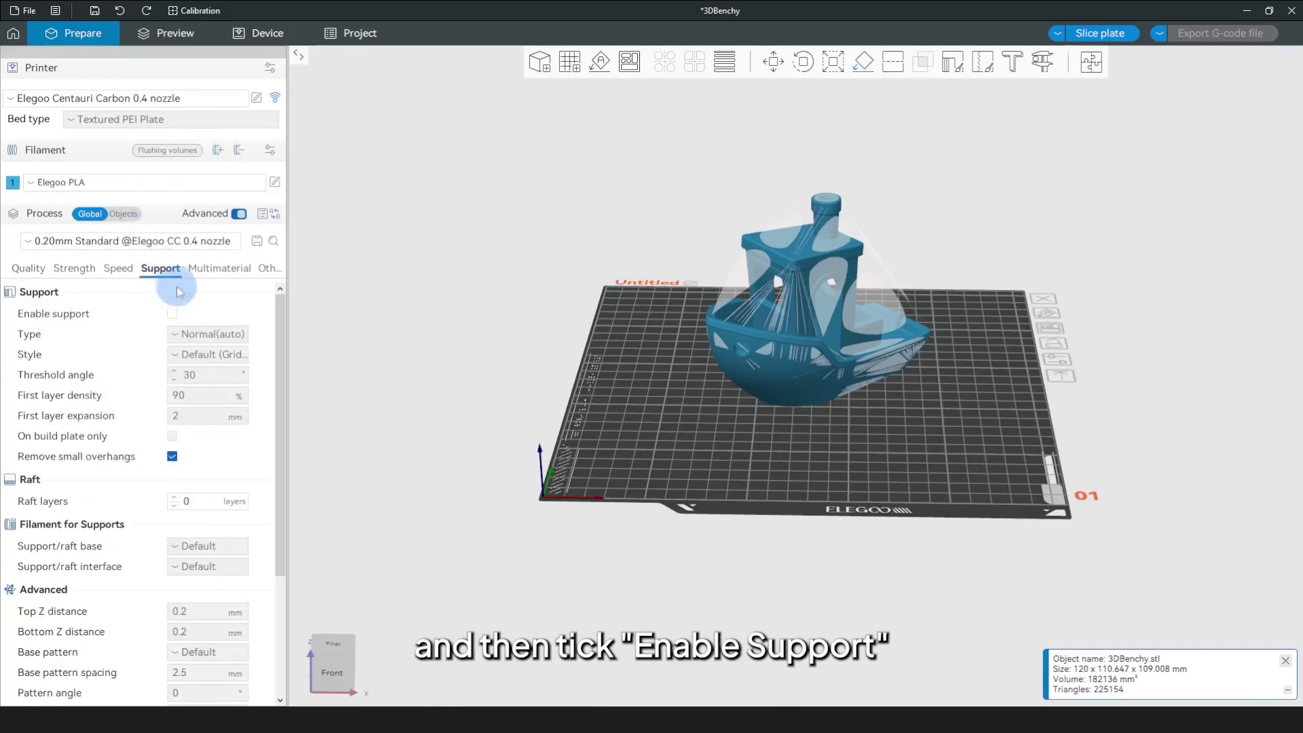
{"action": "left_click", "coordinate": [173, 315]}
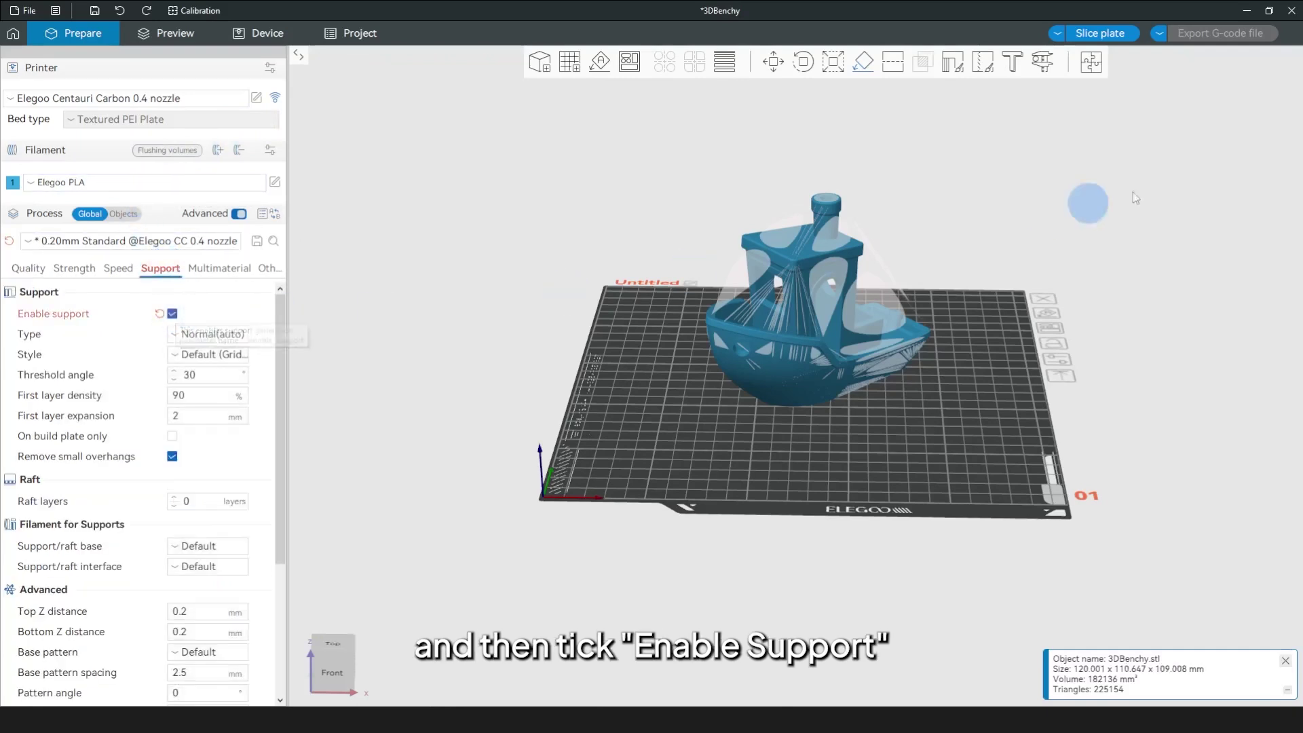
{"action": "left_click", "coordinate": [1120, 35]}
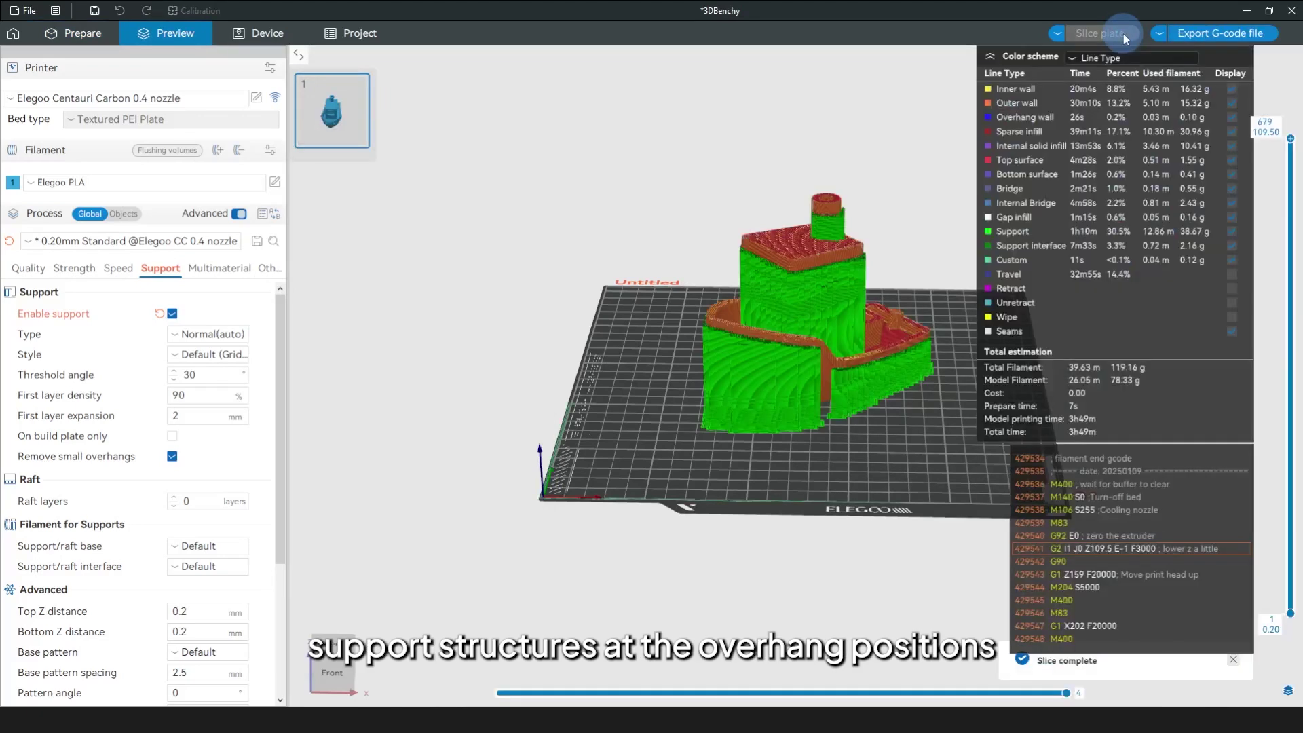
{"action": "left_click", "coordinate": [207, 334]}
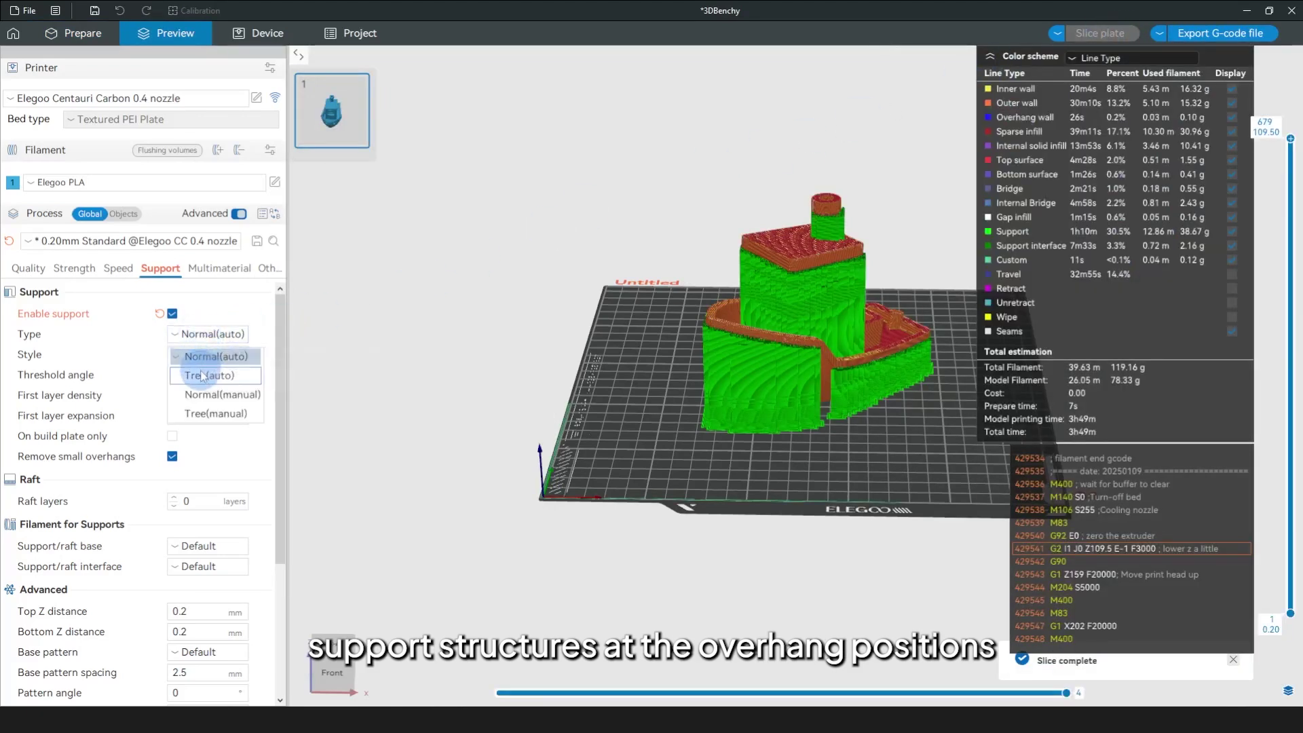
{"action": "left_click", "coordinate": [201, 370]}
{"action": "left_click", "coordinate": [870, 181]}
{"action": "left_click", "coordinate": [1114, 35]}
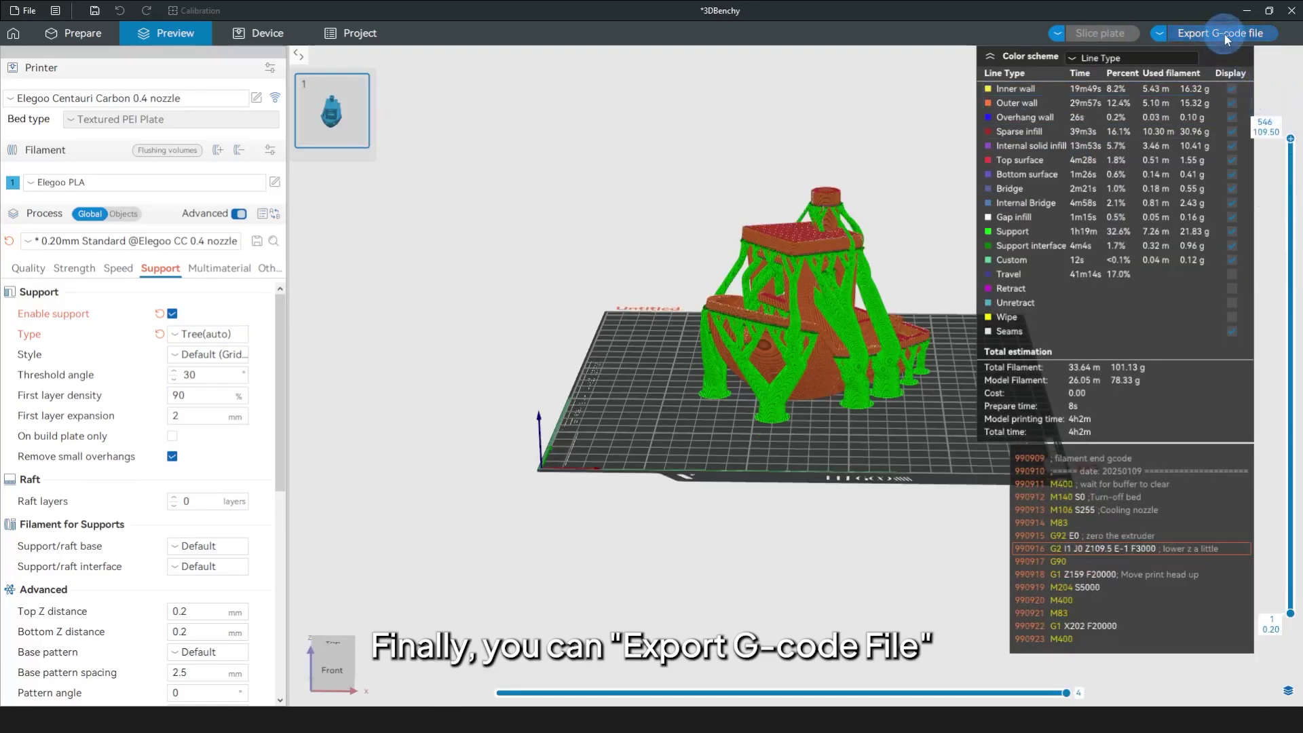
Save the G-code to the Desktop as ECC_0.4_3DBenchy_PLA0.2_4h2m.gcode.
{"action": "left_click", "coordinate": [1228, 39]}
{"action": "left_click", "coordinate": [536, 352]}
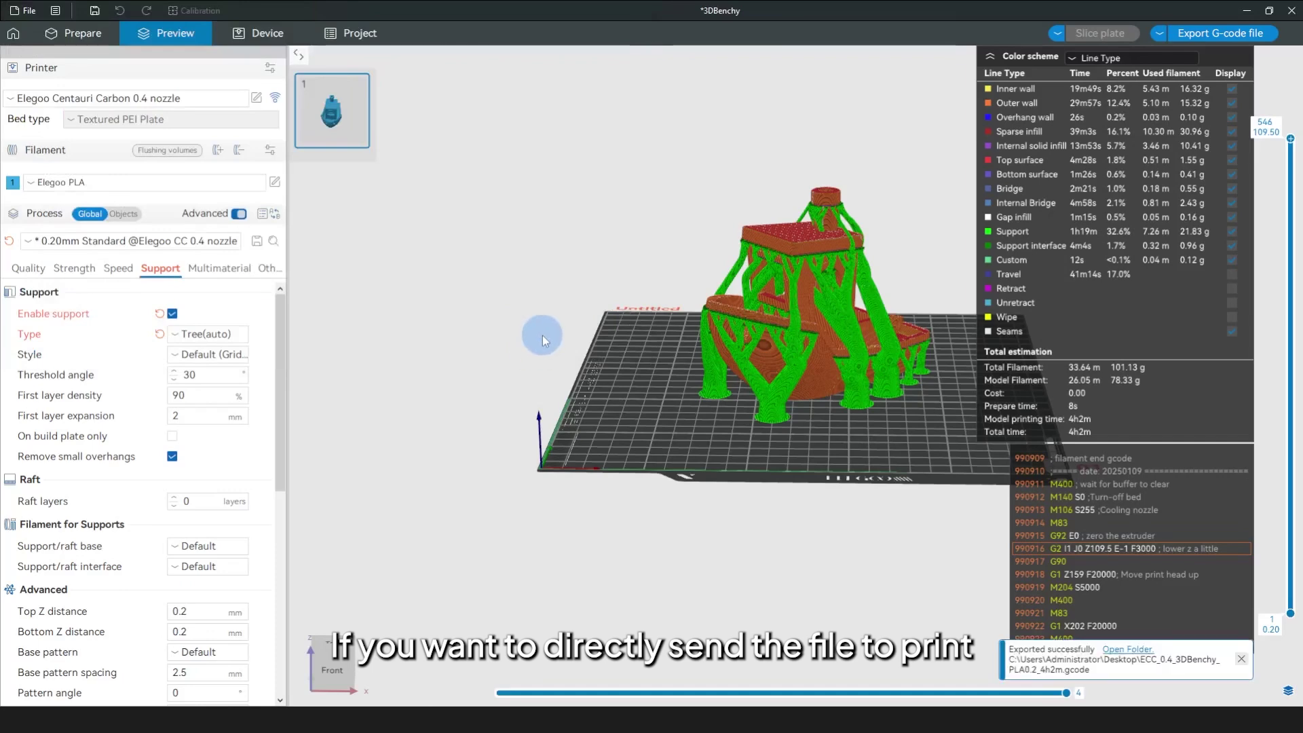